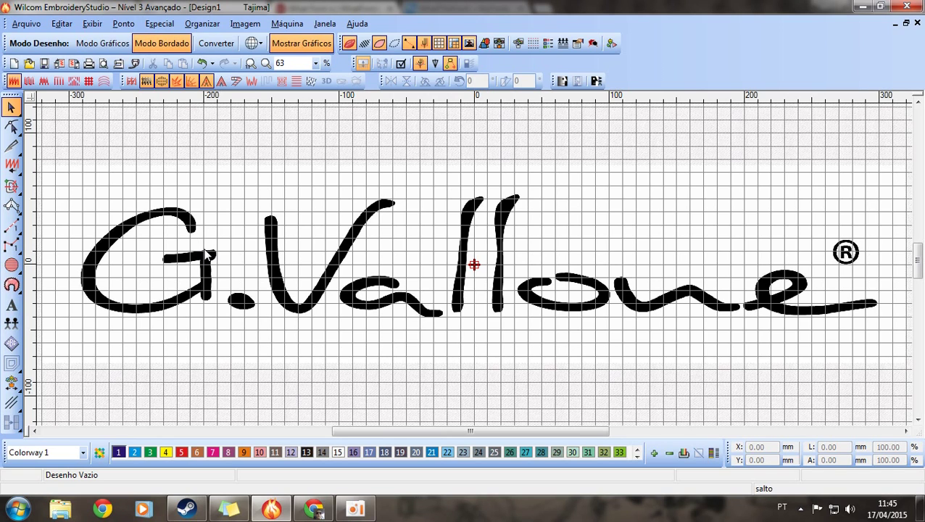
Step: Examine the letter shapes of the G.Vallone logo bitmap up close, from the G to the final letters, and return to the full design
scroll(337, 293, up, 2)
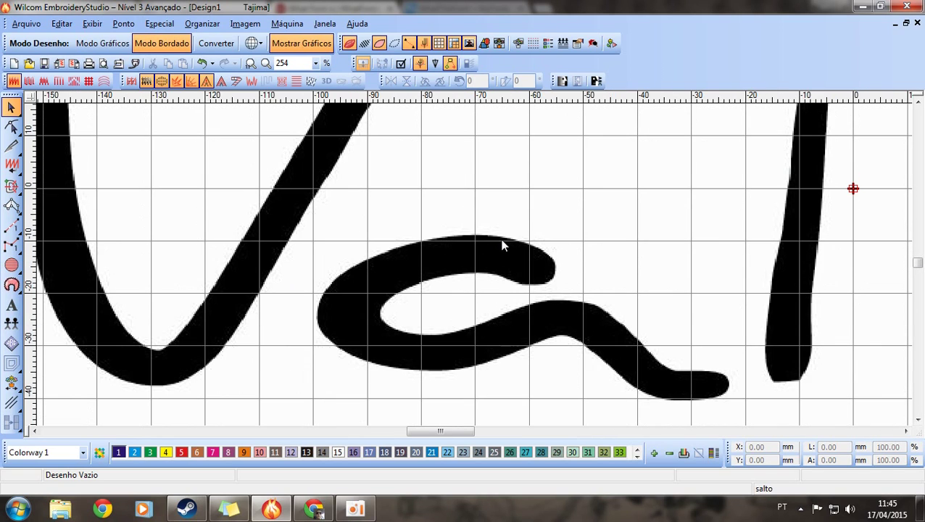
scroll(550, 291, up, 1)
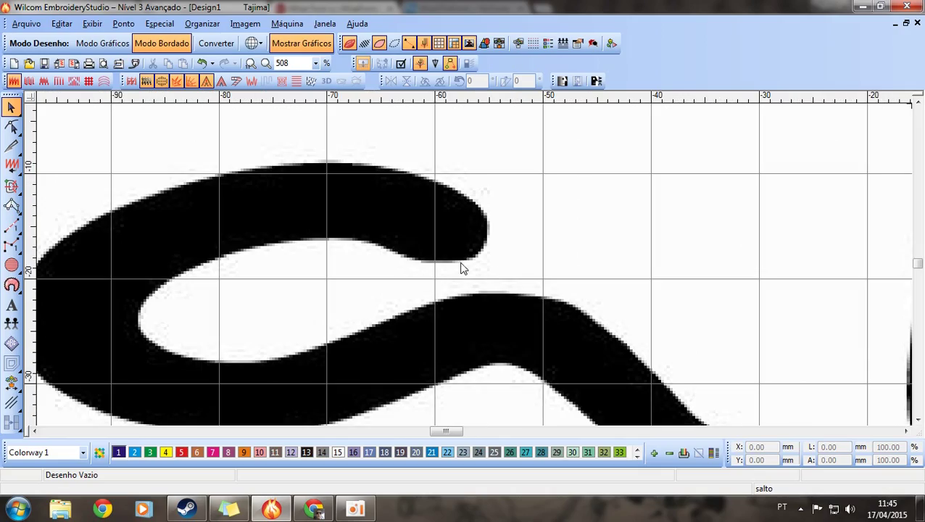
scroll(463, 268, down, 4)
scroll(476, 270, up, 2)
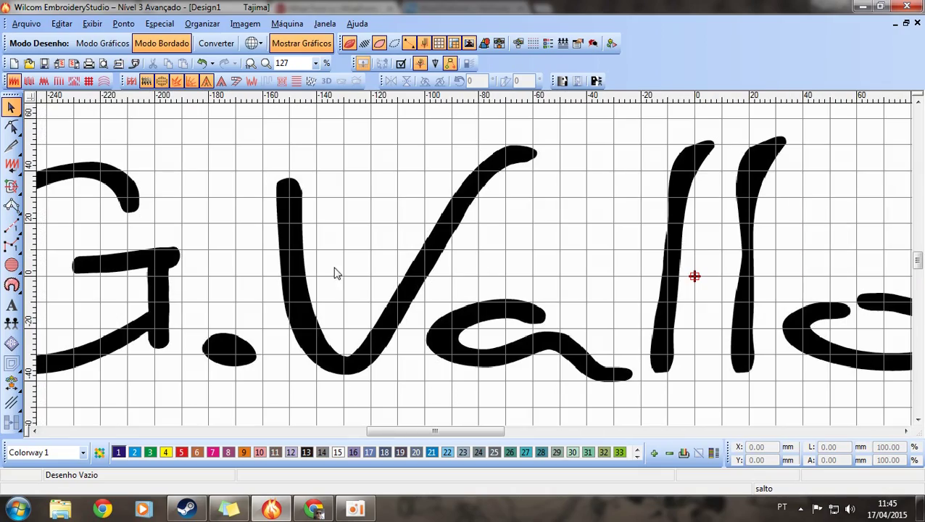
scroll(562, 282, down, 3)
scroll(357, 241, up, 4)
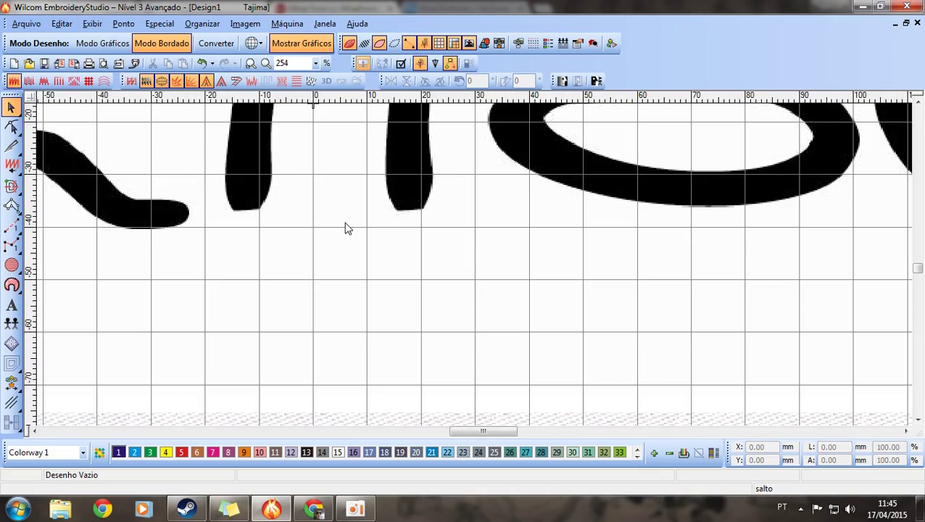
scroll(390, 178, down, 2)
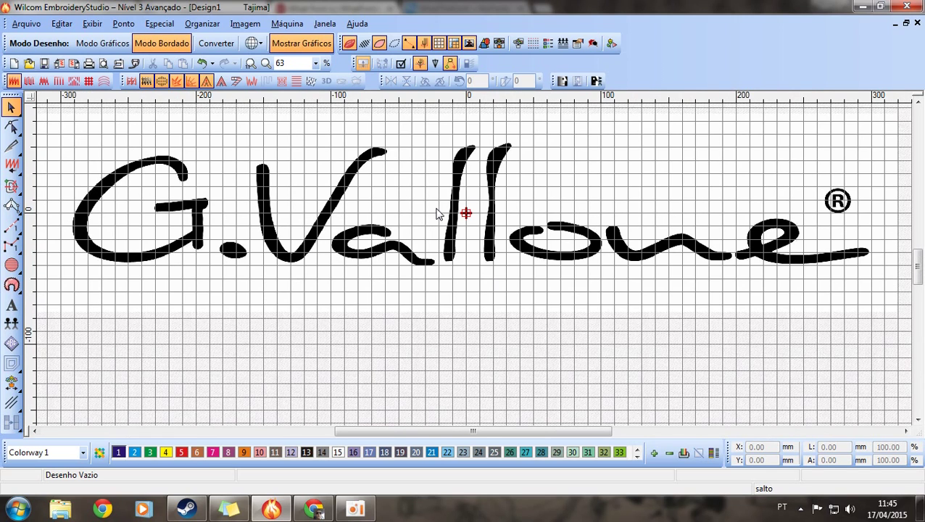
scroll(437, 210, up, 2)
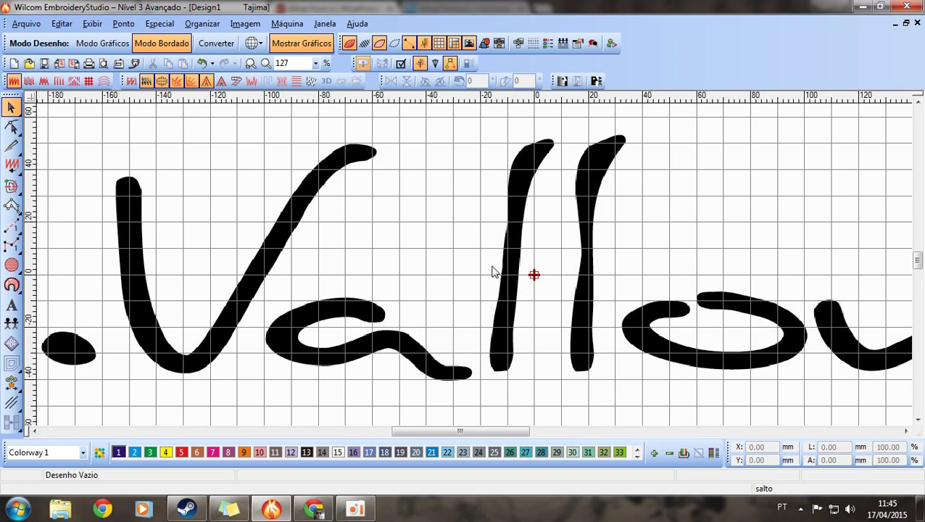
scroll(492, 271, down, 1)
scroll(444, 279, up, 2)
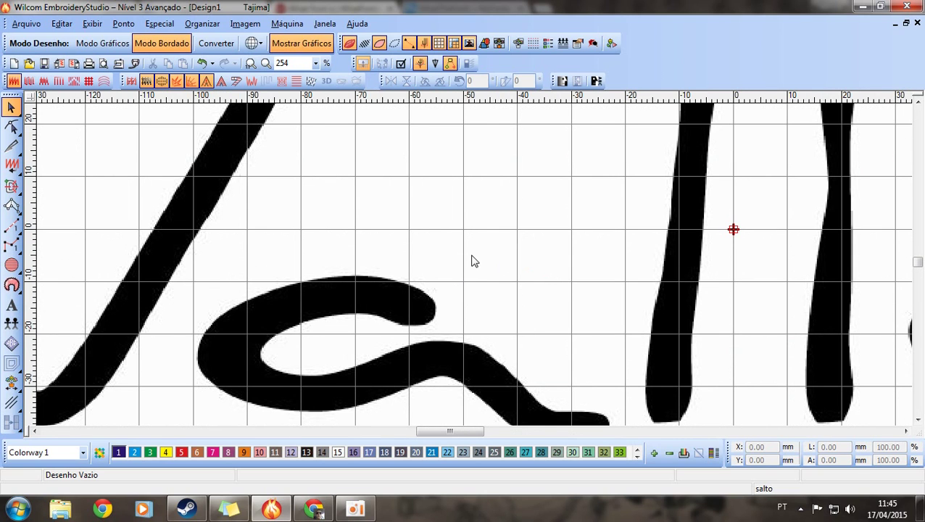
scroll(472, 261, down, 1)
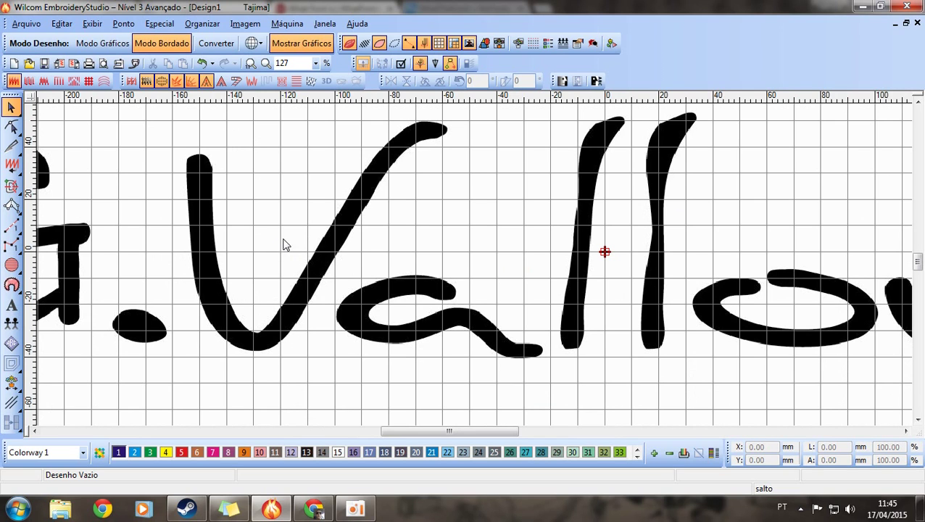
scroll(475, 270, down, 1)
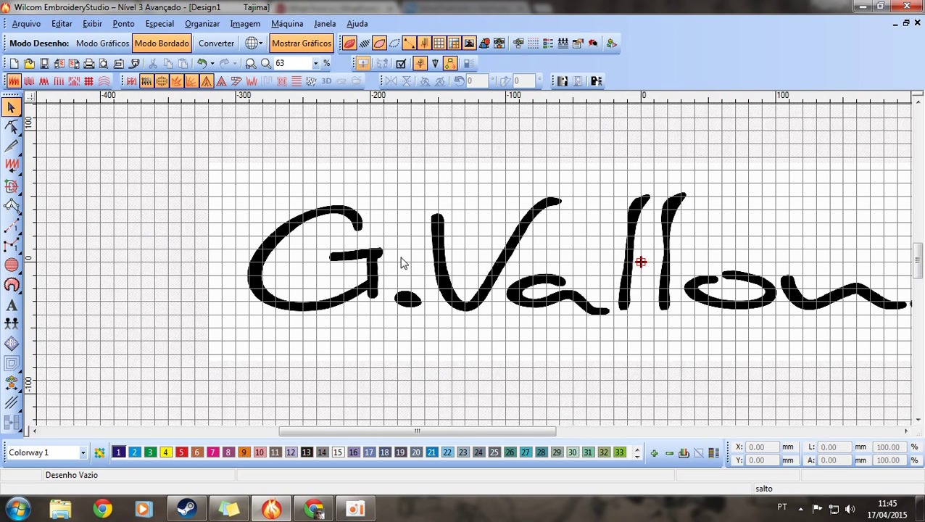
scroll(351, 239, up, 2)
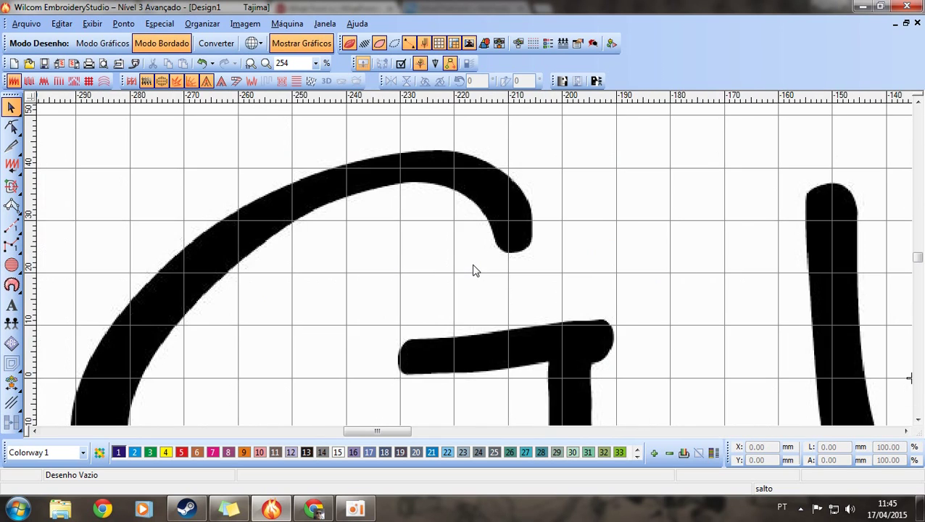
scroll(512, 266, down, 1)
scroll(533, 297, up, 1)
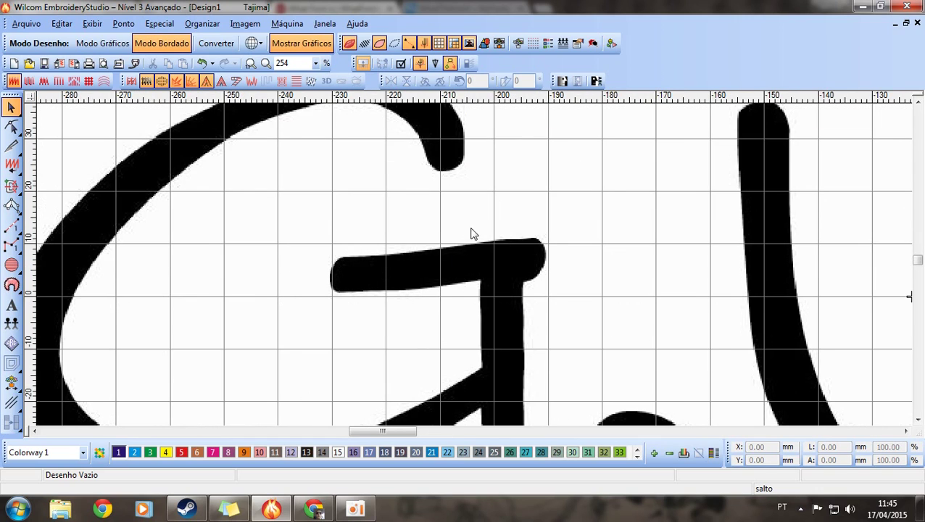
scroll(485, 247, down, 1)
scroll(688, 279, down, 2)
scroll(548, 276, up, 2)
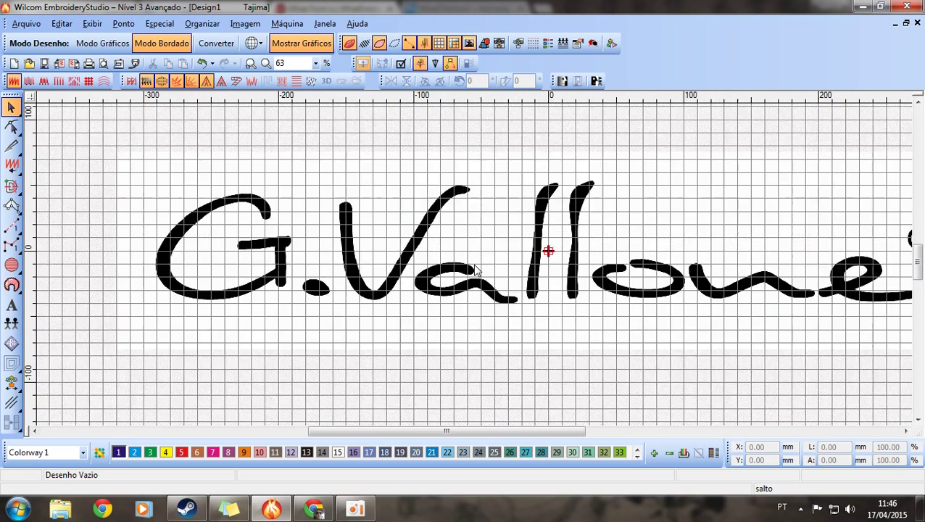
scroll(507, 264, down, 1)
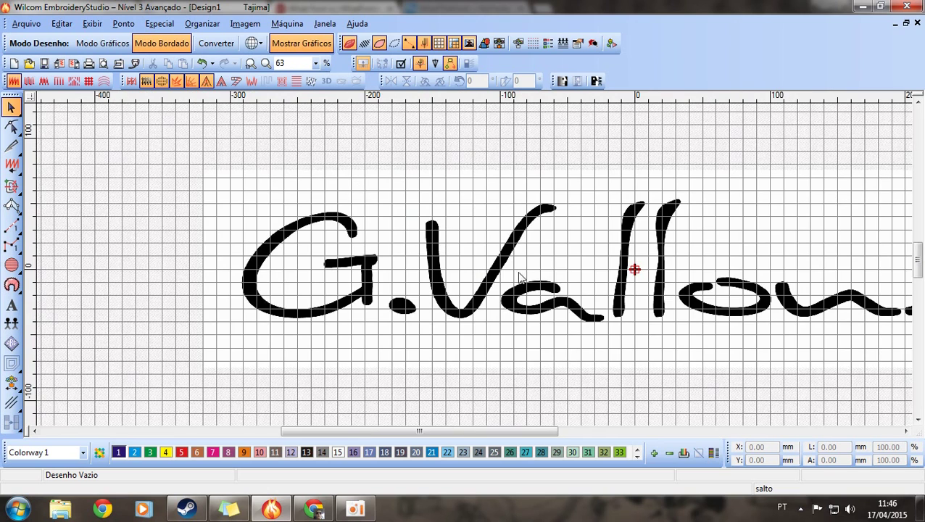
scroll(605, 276, up, 1)
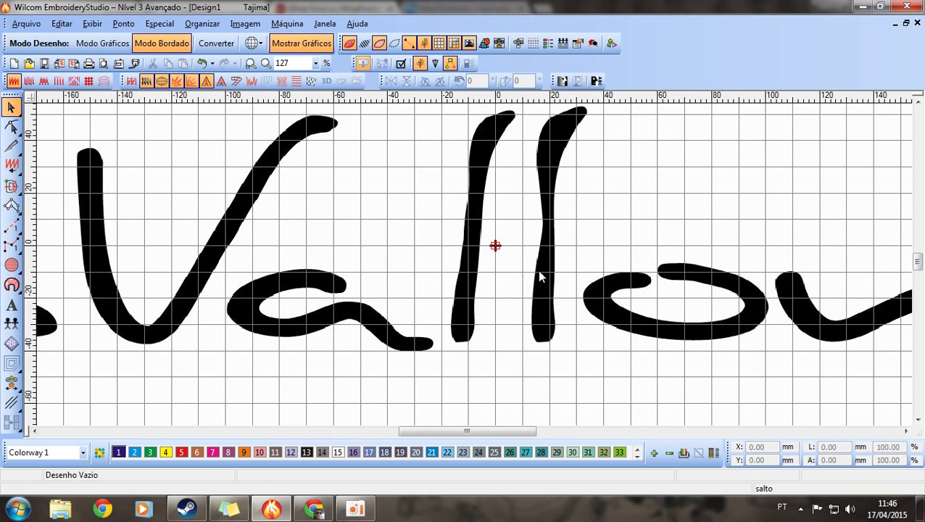
key(shift+z)
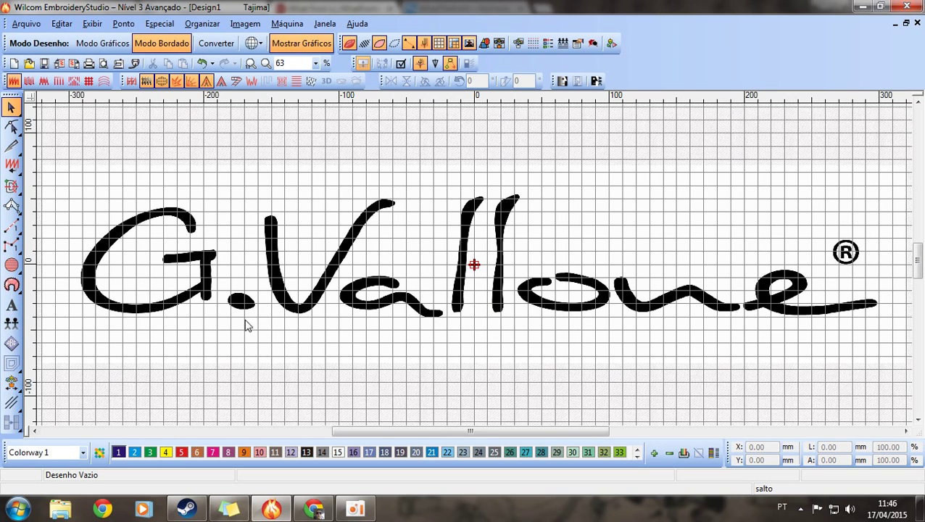
click(305, 266)
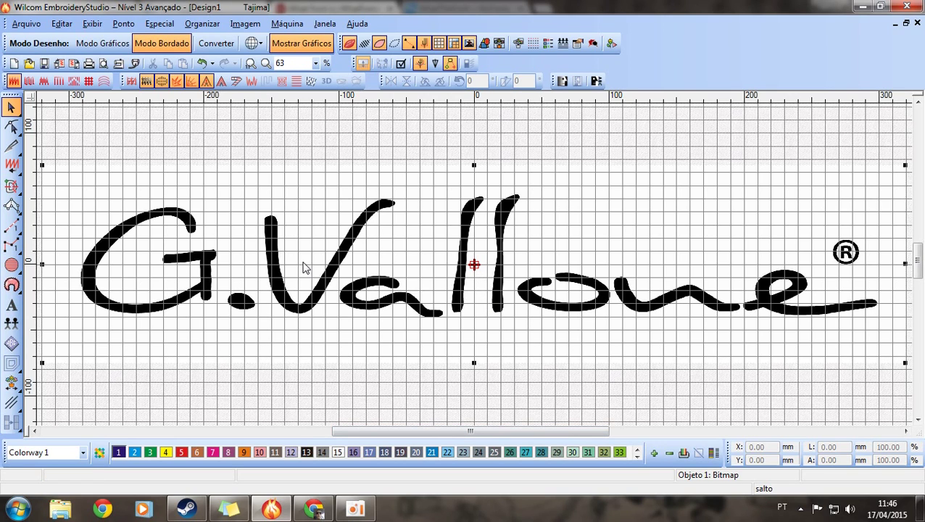
click(185, 123)
click(231, 262)
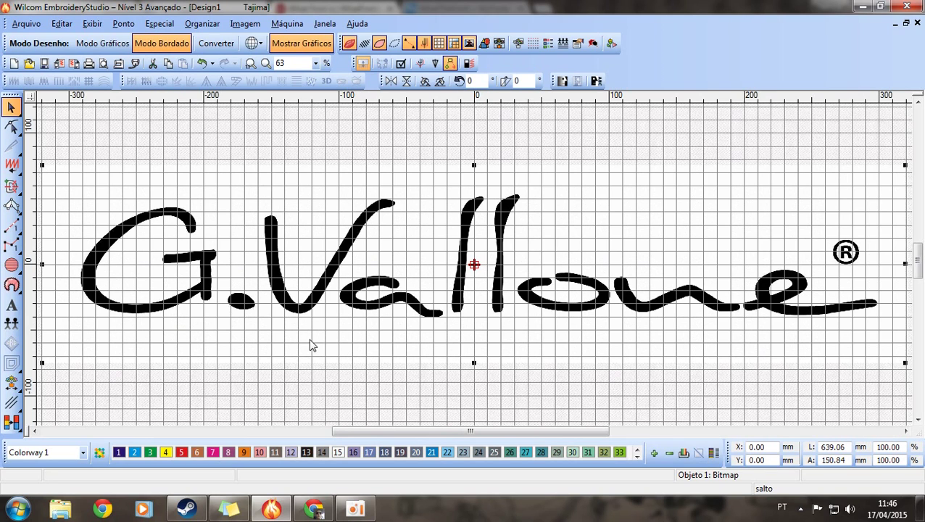
click(313, 510)
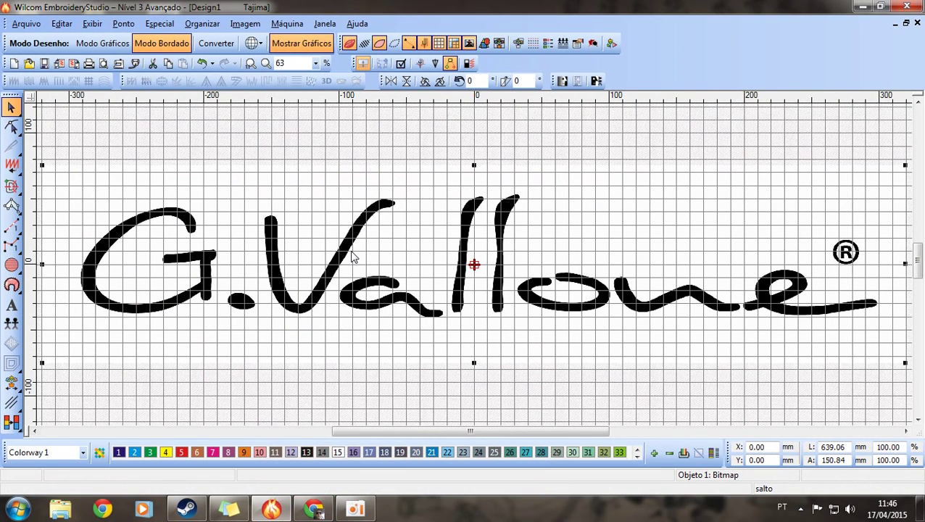
click(280, 146)
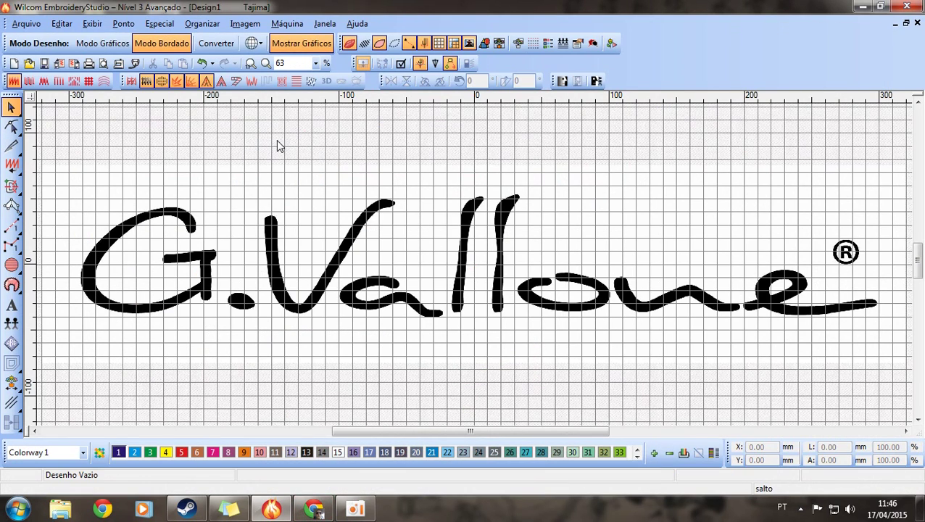
click(292, 208)
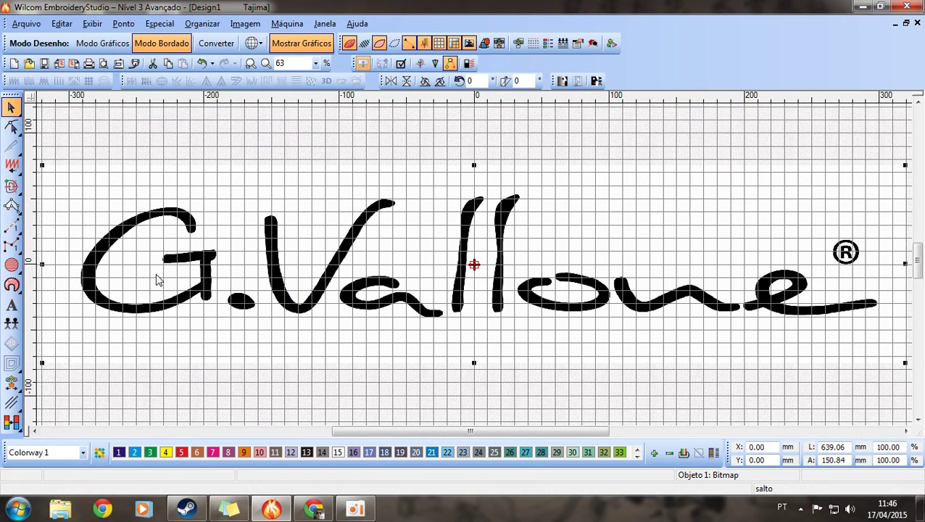
click(153, 411)
click(192, 265)
click(397, 403)
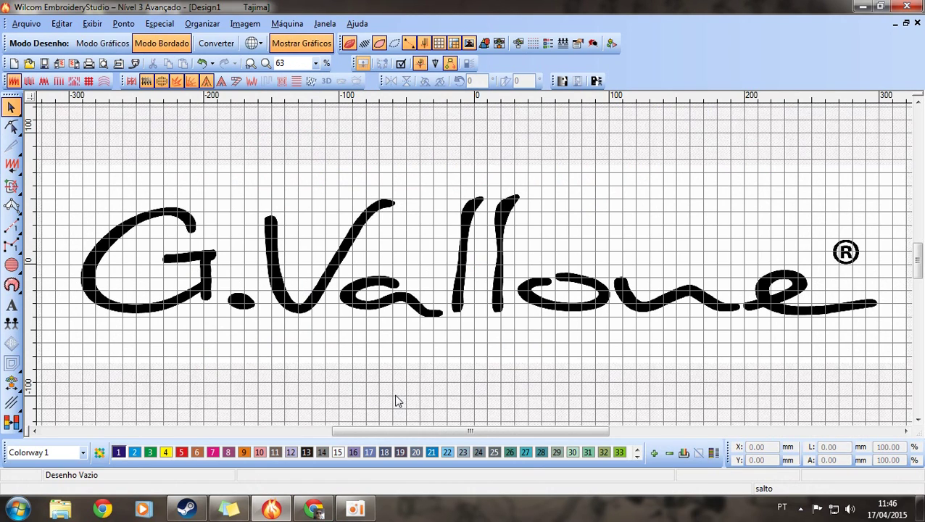
click(468, 279)
click(342, 304)
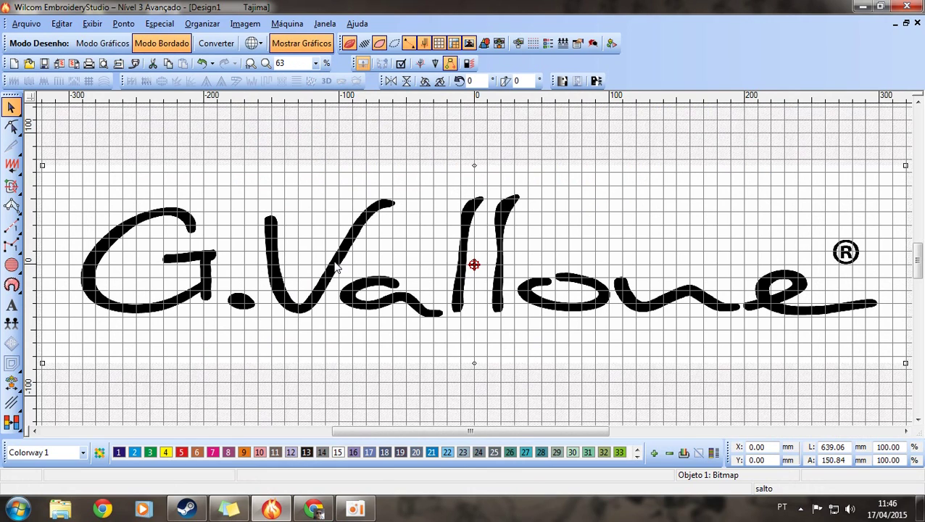
click(337, 268)
Step: Open the object properties of the logo bitmap
double_click(423, 285)
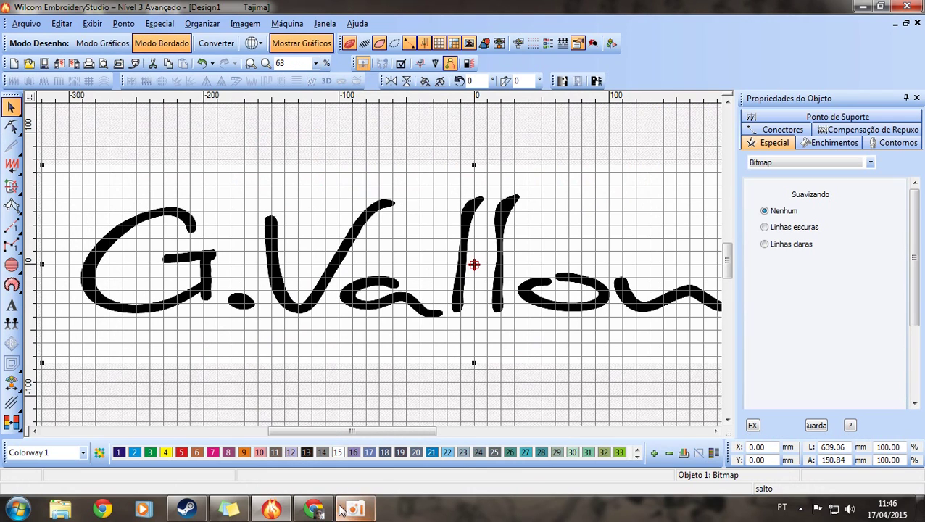
click(614, 262)
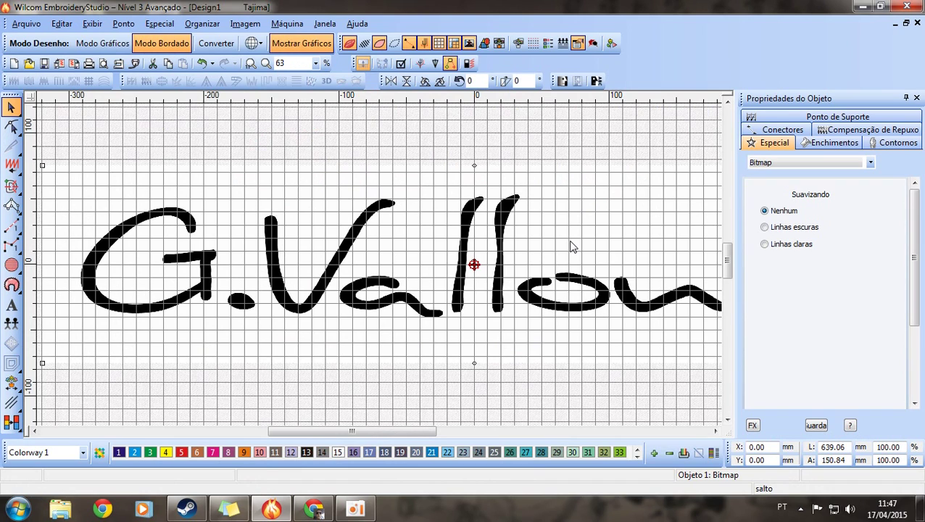
click(509, 247)
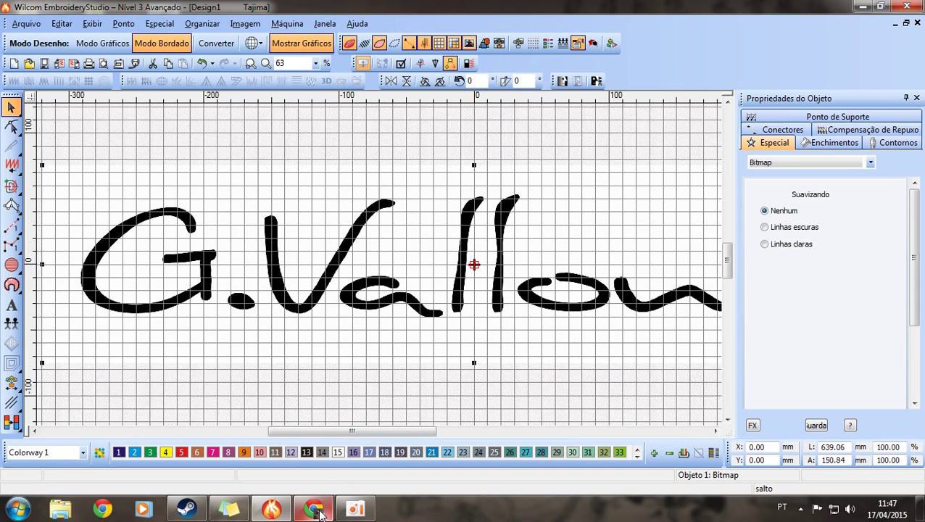
Step: Switch to Chrome, look over the WhatFontIs site and its address, and bring up the WhatTheFont page on MyFonts
mouse_move(315, 511)
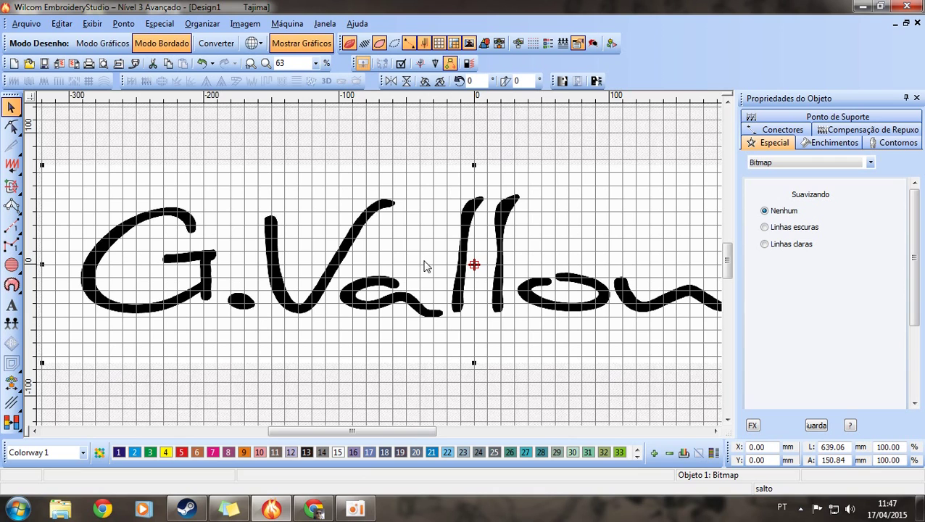
click(313, 510)
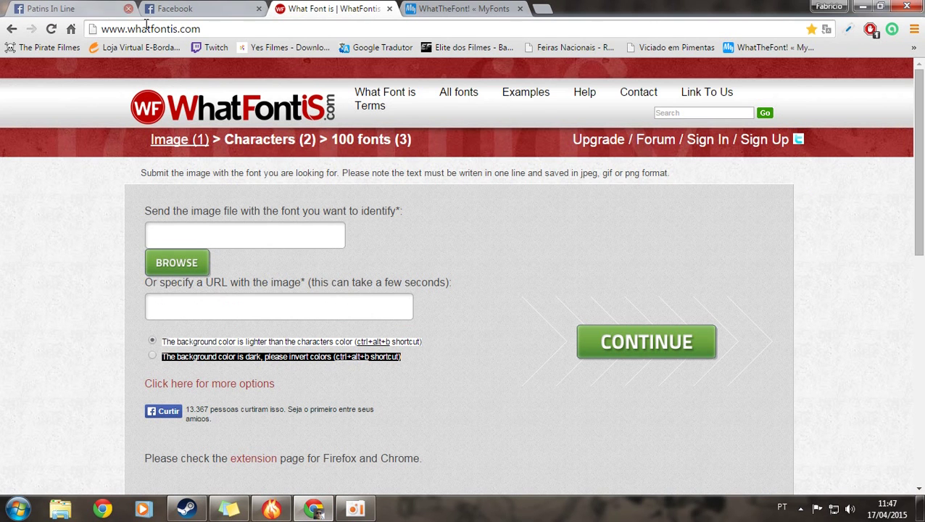
click(231, 32)
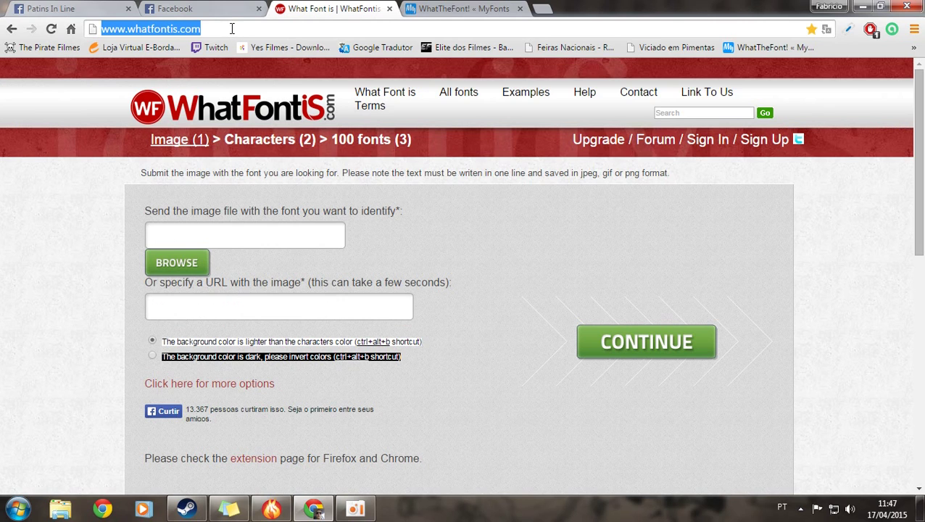
click(228, 29)
click(435, 9)
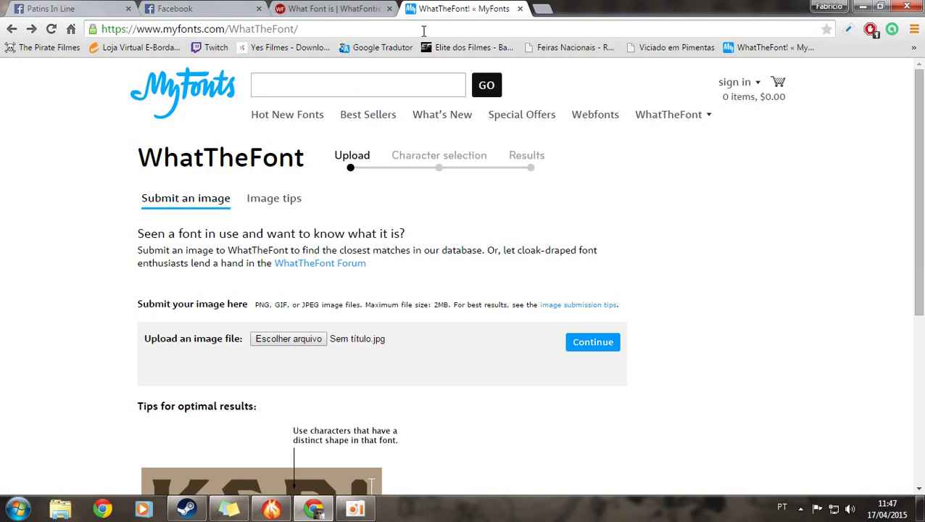
click(420, 32)
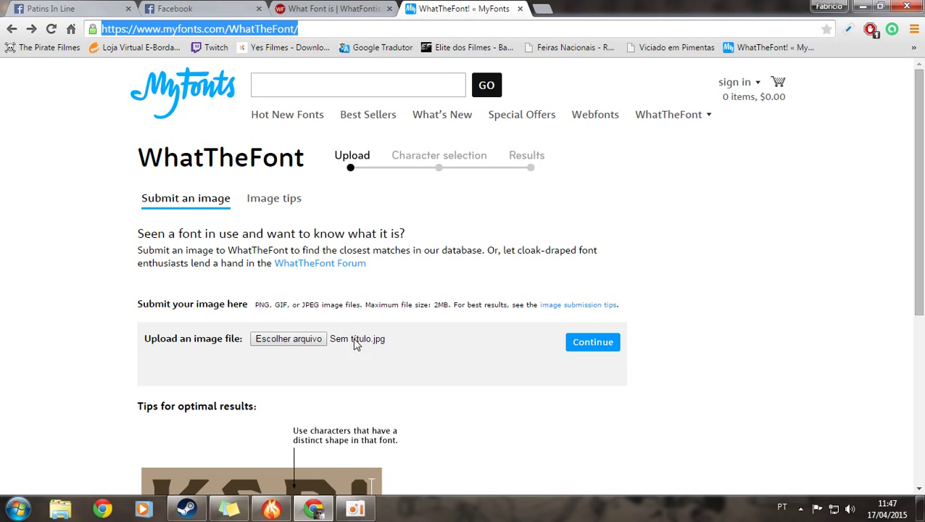
Step: Start choosing an image file for the WhatTheFont upload and preview the desktop file Logo G Vallone (1) in the photo viewer
click(308, 342)
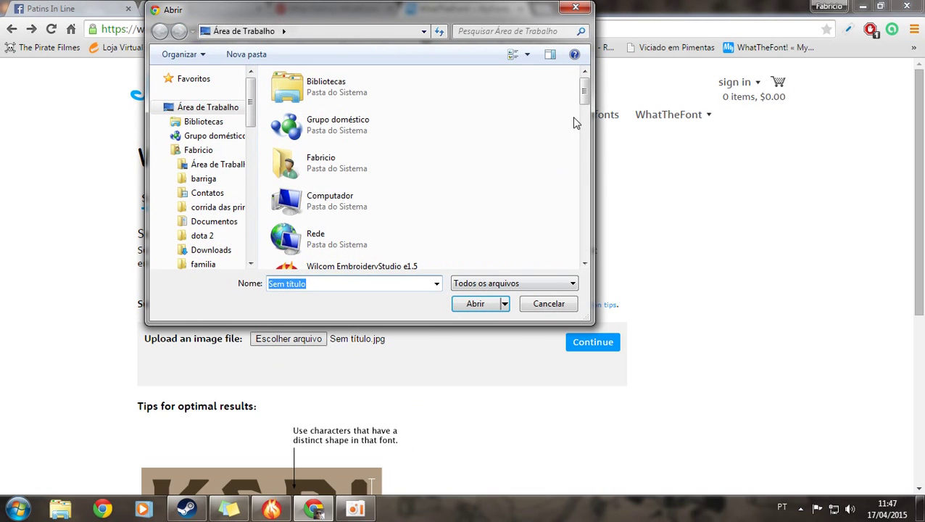
drag(585, 93, 583, 227)
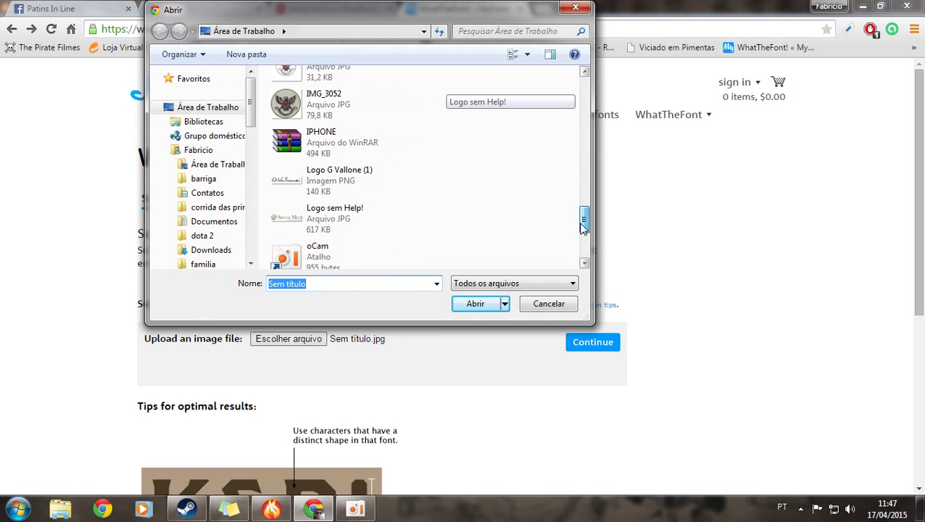
click(341, 179)
right_click(351, 190)
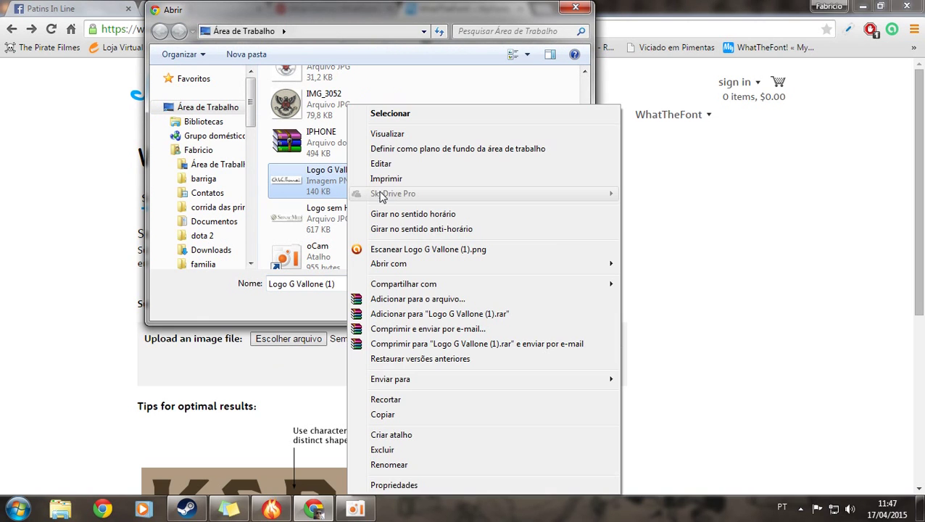
click(397, 135)
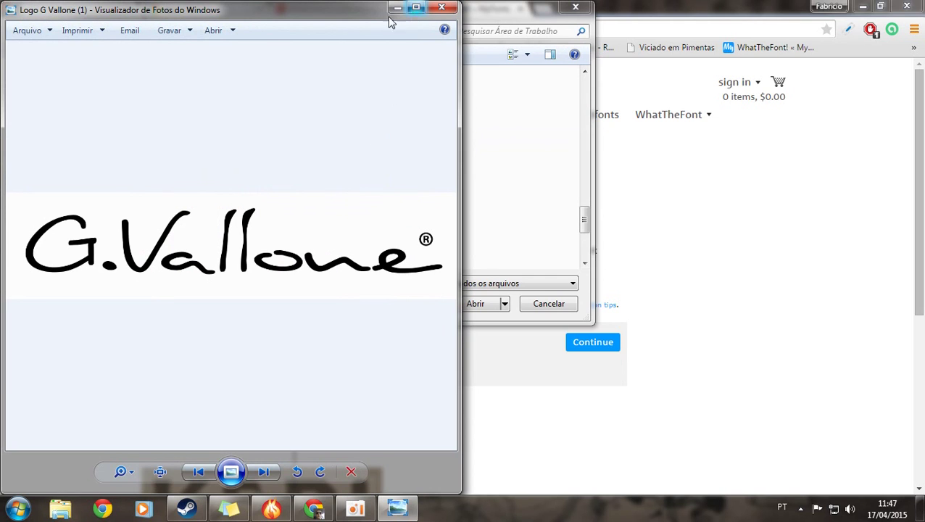
drag(328, 21, 397, 32)
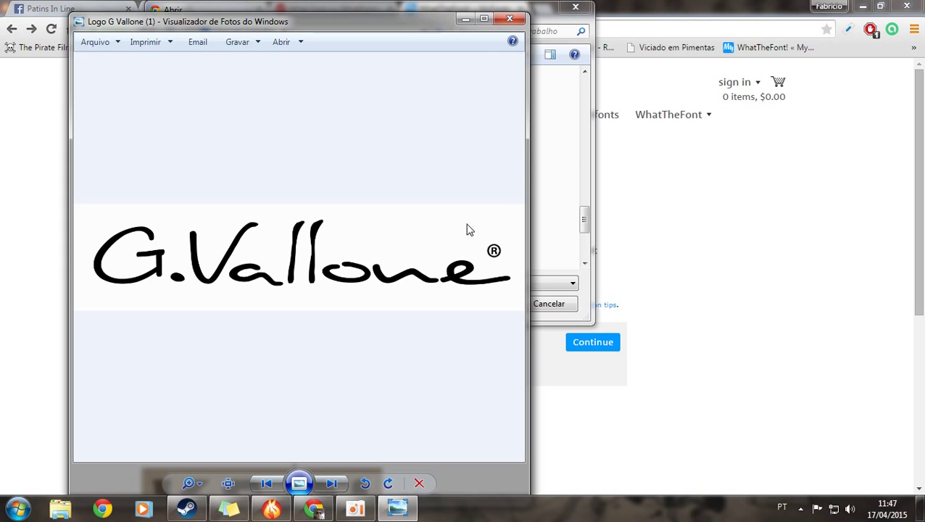
Step: Close the logo preview and submit the desktop image Sem título to WhatTheFont for recognition
click(508, 20)
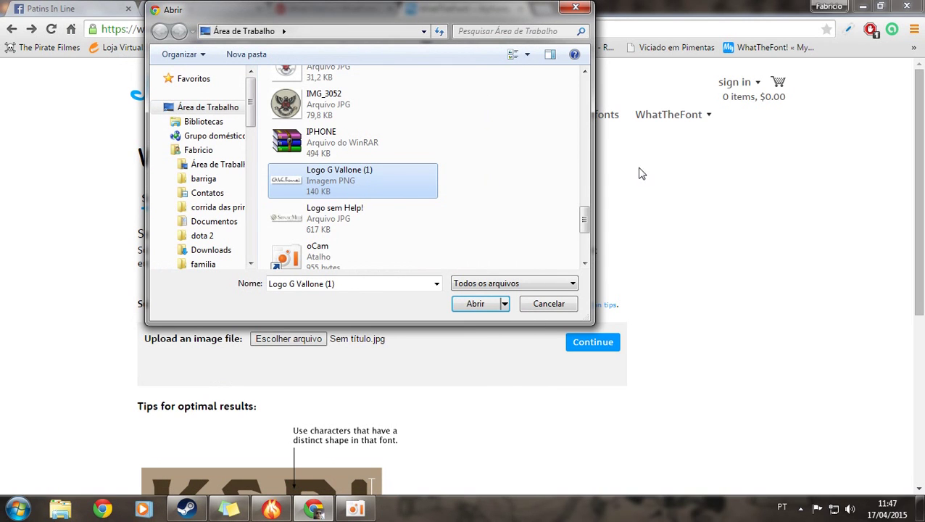
drag(587, 208, 583, 241)
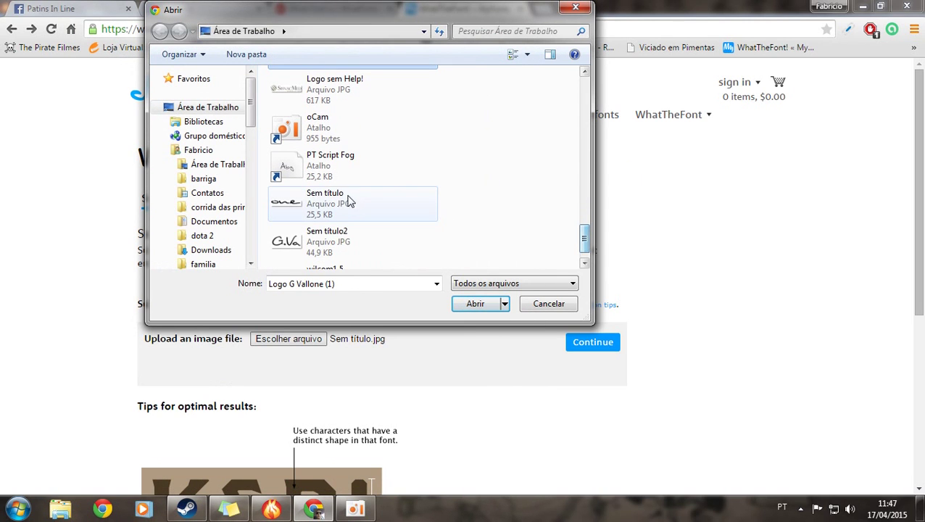
click(318, 201)
click(482, 309)
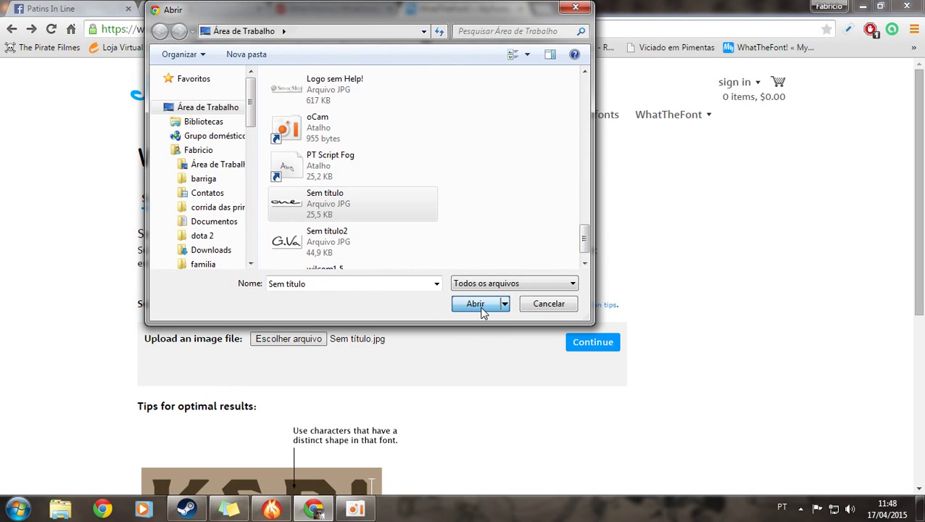
click(604, 347)
Step: Switch to the WhatFontIs site and submit the same desktop image Sem título for identification
click(337, 8)
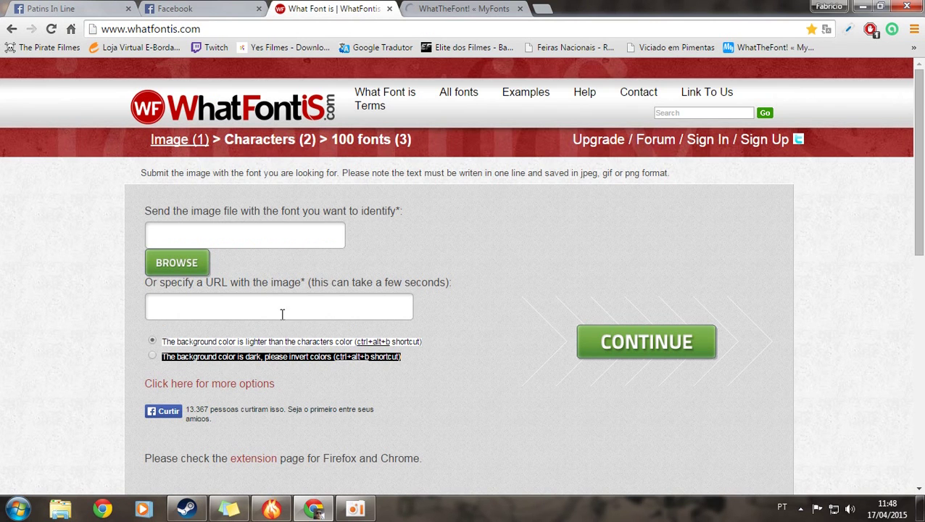
click(183, 260)
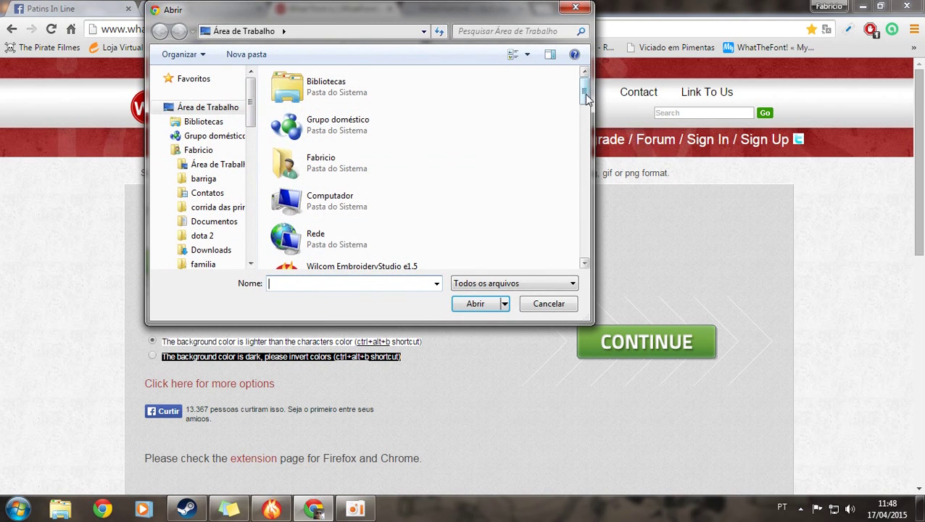
drag(585, 98, 576, 258)
click(326, 180)
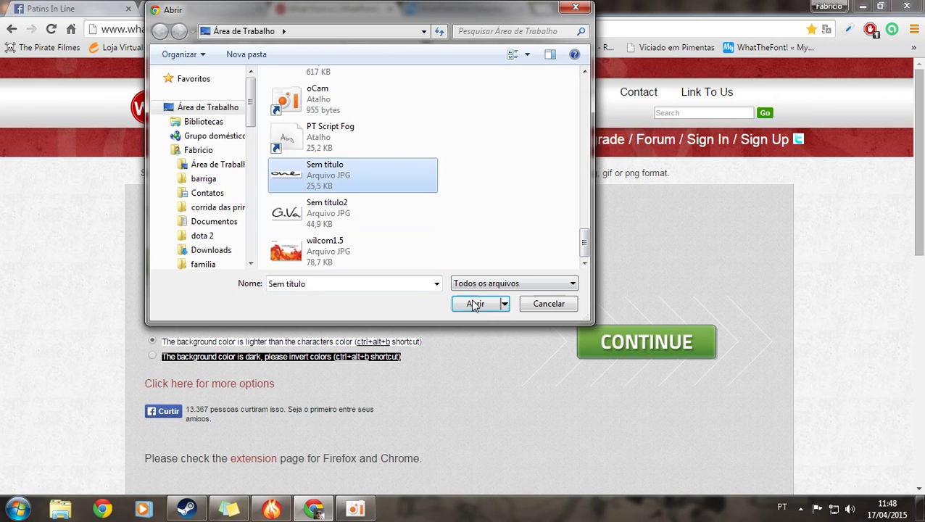
click(471, 303)
click(629, 348)
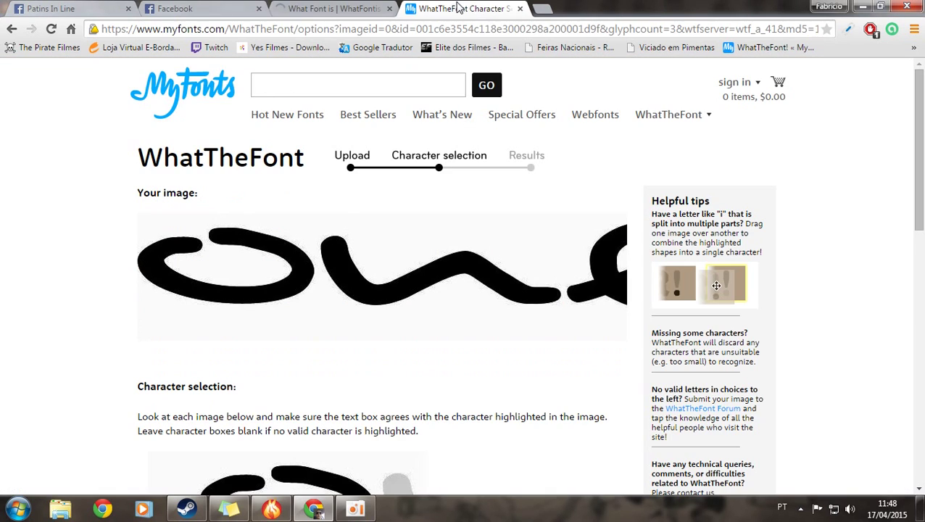
Step: Return to WhatTheFont, assign the characters o, n and e to the three detected shapes, and request the matching fonts
scroll(250, 246, down, 4)
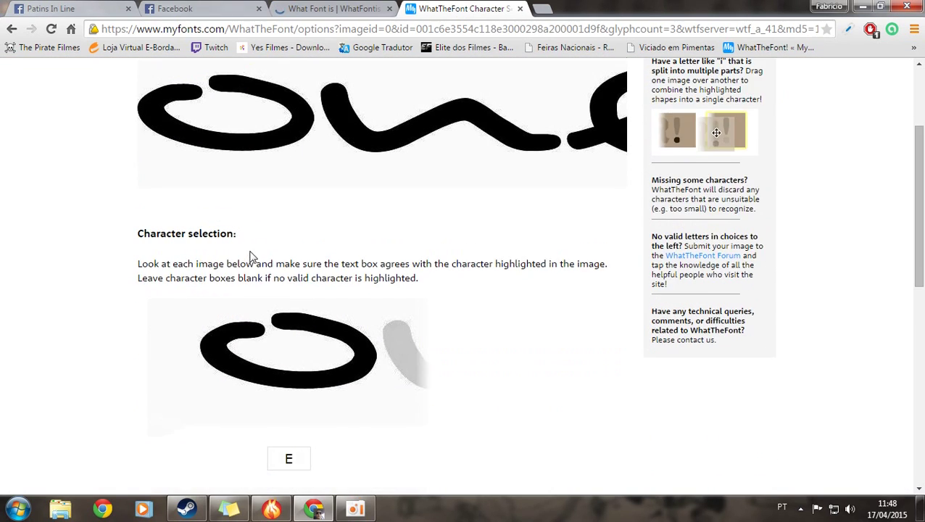
click(288, 305)
drag(288, 305, 268, 301)
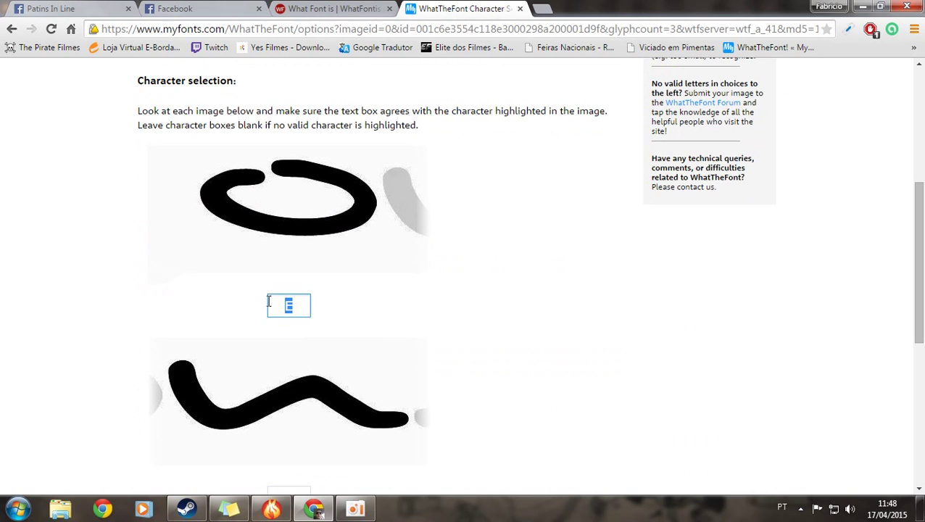
text(o)
scroll(303, 332, down, 2)
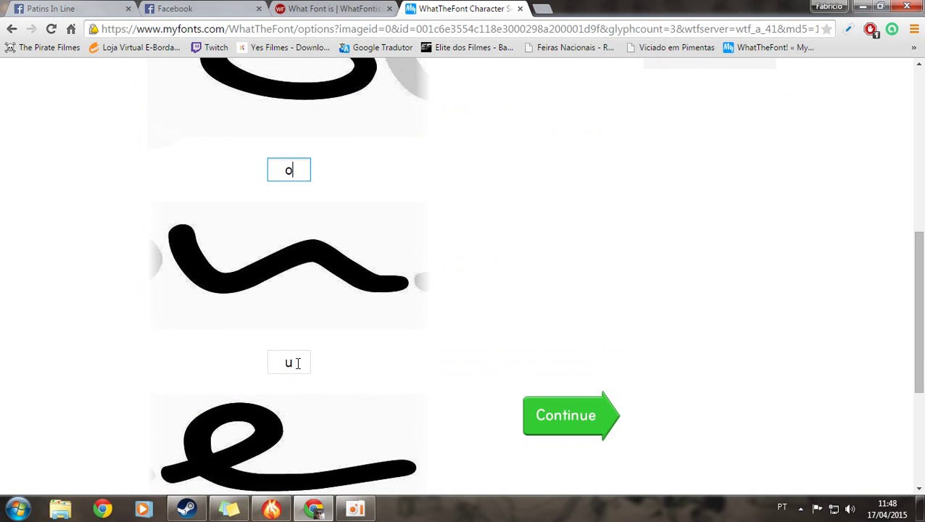
drag(297, 354, 266, 350)
text(n)
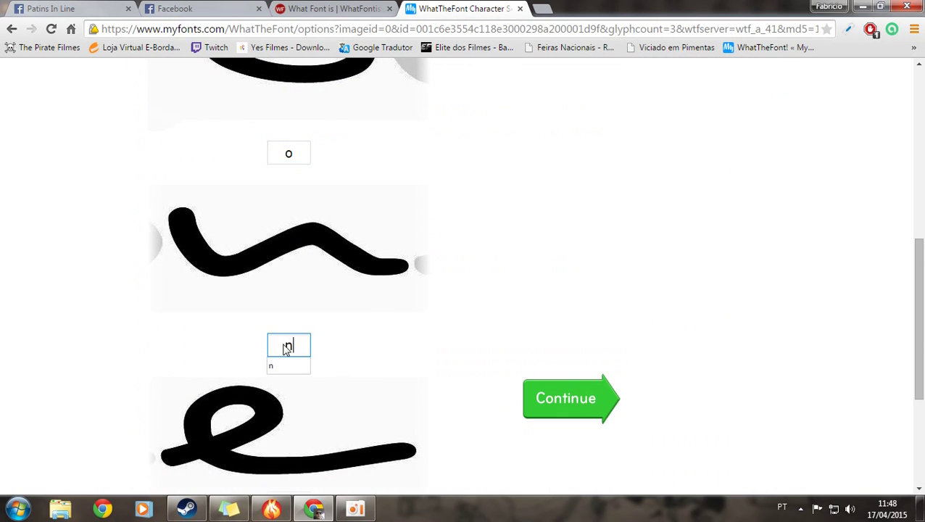
scroll(298, 342, down, 3)
click(295, 349)
text(e)
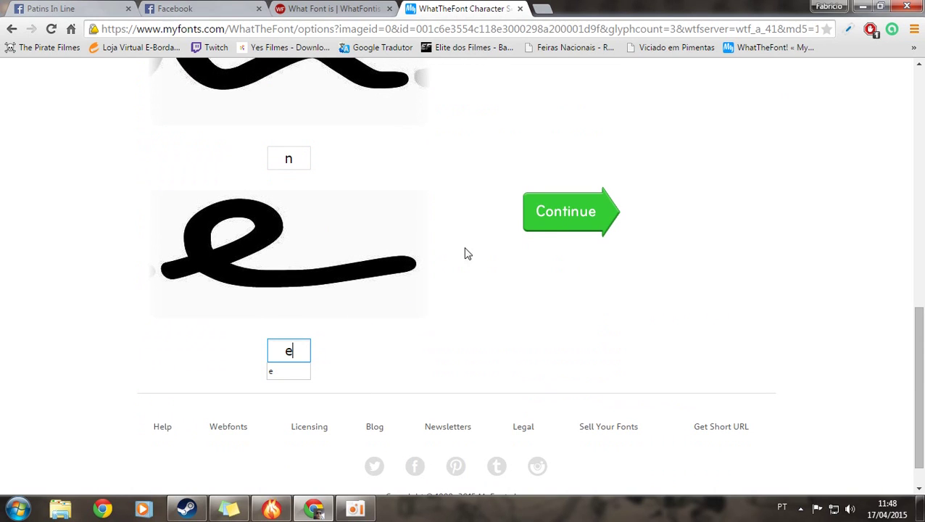
click(550, 218)
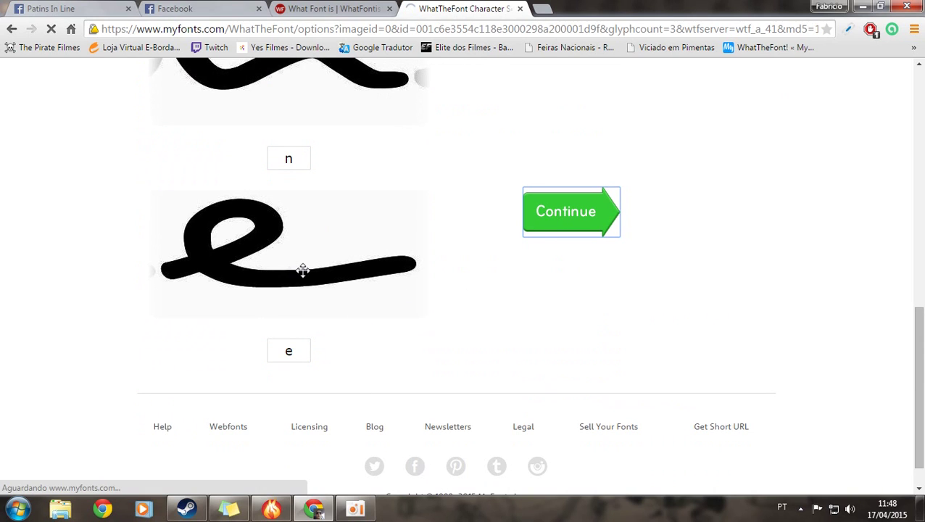
Step: Look through the WhatTheFont matches, comparing their samples with the uploaded lettering and highlighting the first match's name
scroll(397, 256, down, 1)
scroll(398, 257, down, 2)
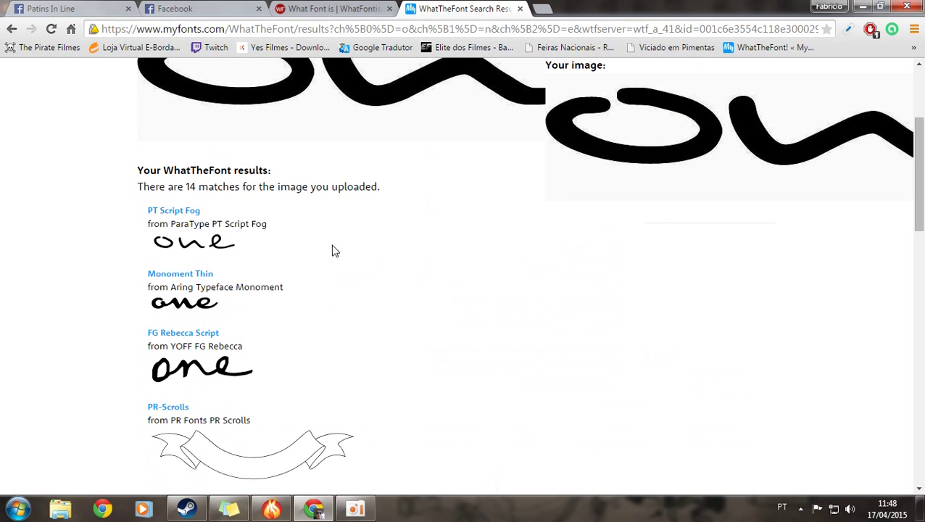
scroll(355, 273, down, 2)
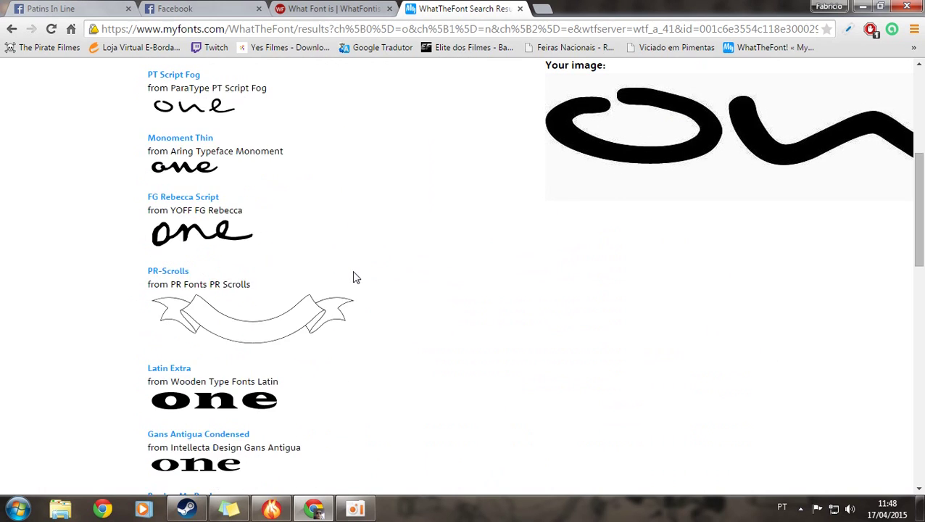
scroll(366, 275, up, 1)
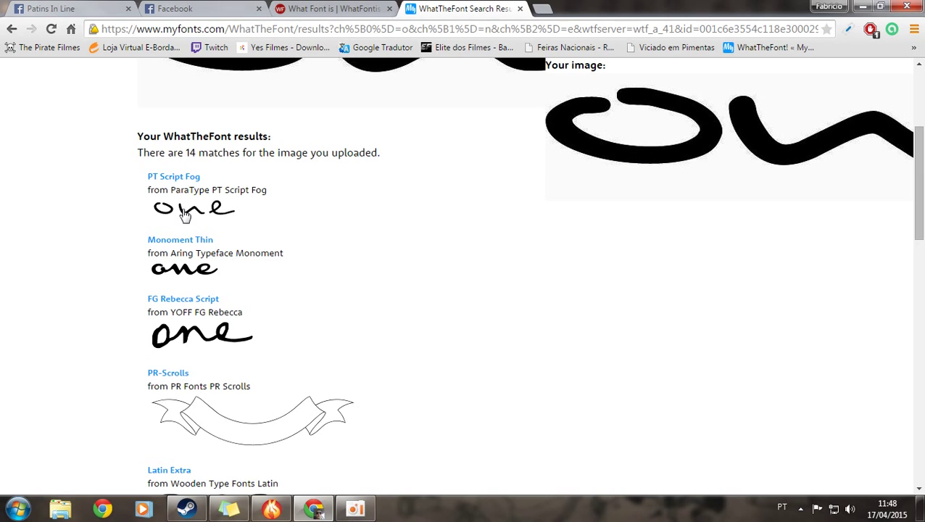
scroll(236, 206, down, 1)
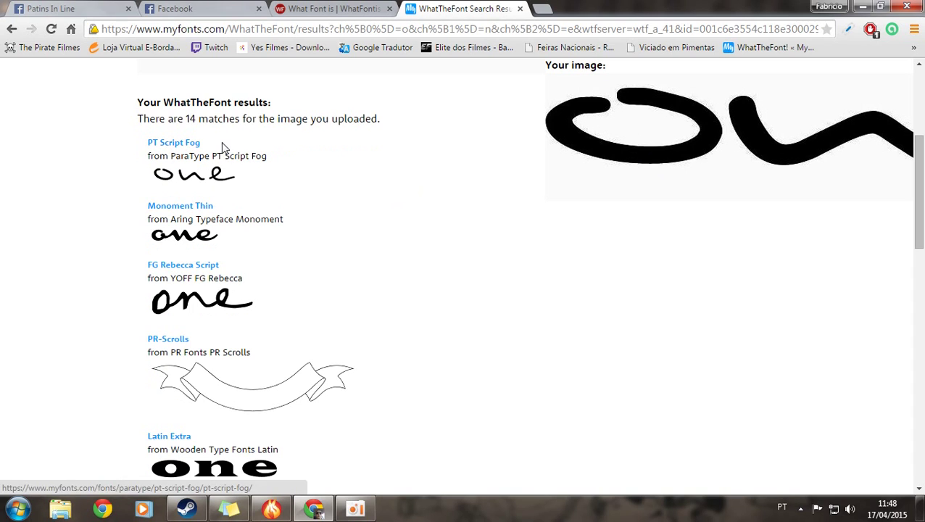
drag(204, 143, 130, 153)
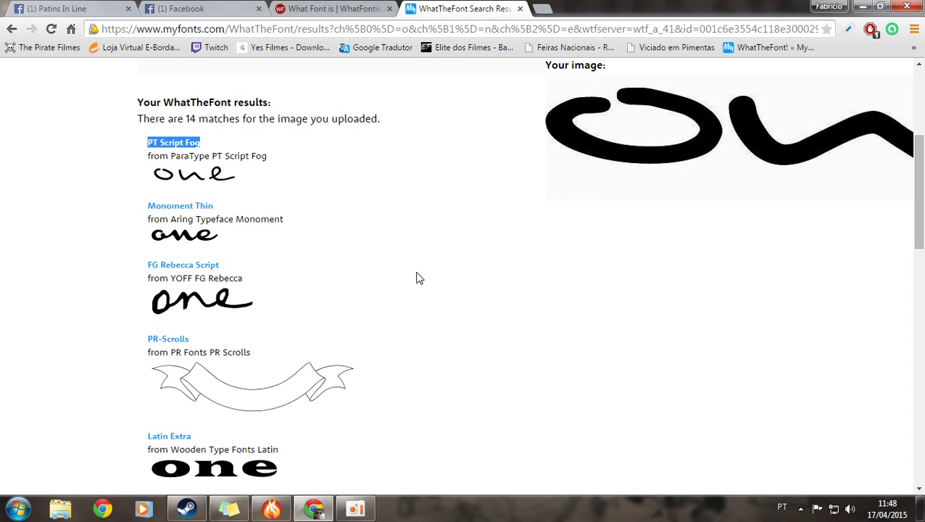
scroll(254, 261, up, 1)
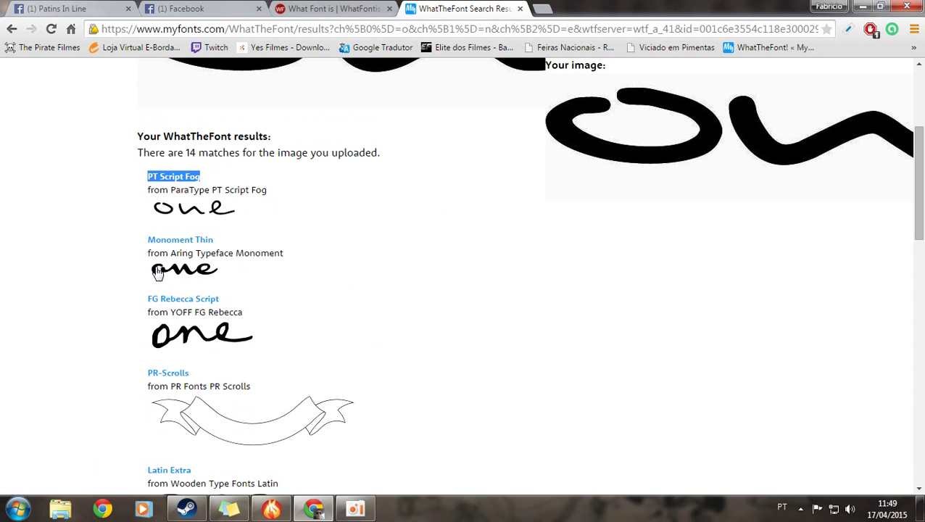
click(348, 218)
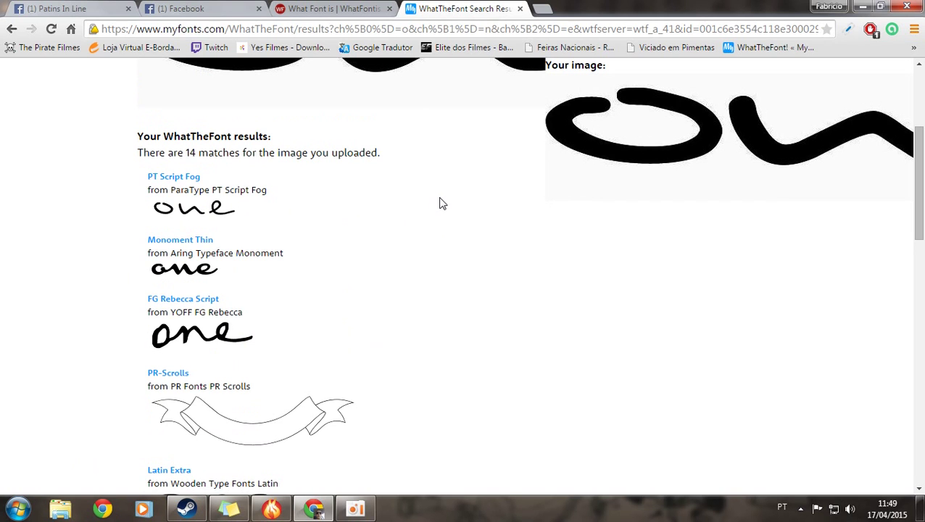
scroll(345, 223, down, 5)
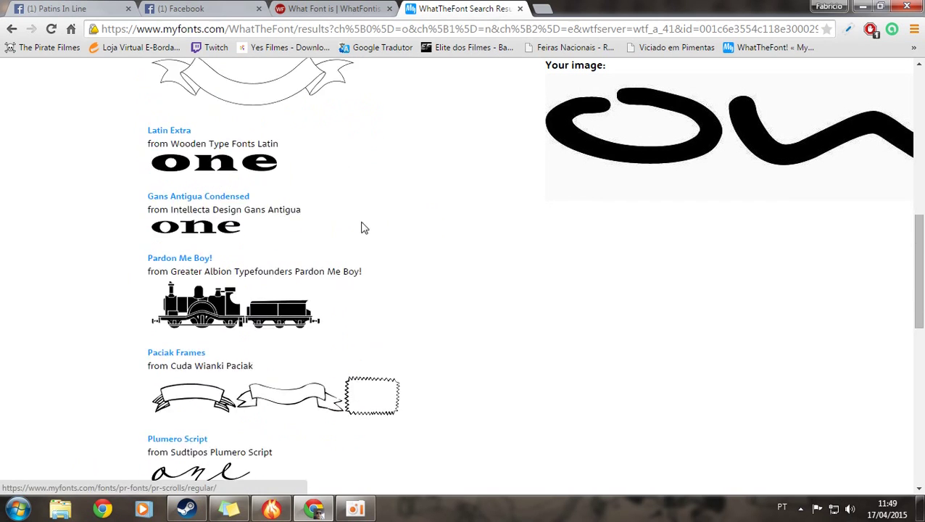
scroll(364, 228, down, 3)
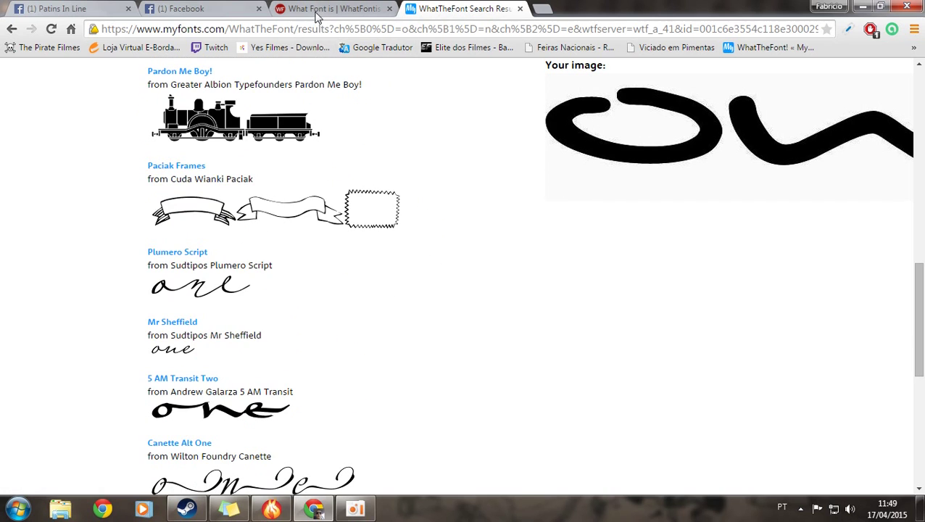
Step: On WhatFontIs, enter the characters o, n and e for the three letter images and request matches among all fonts
click(316, 10)
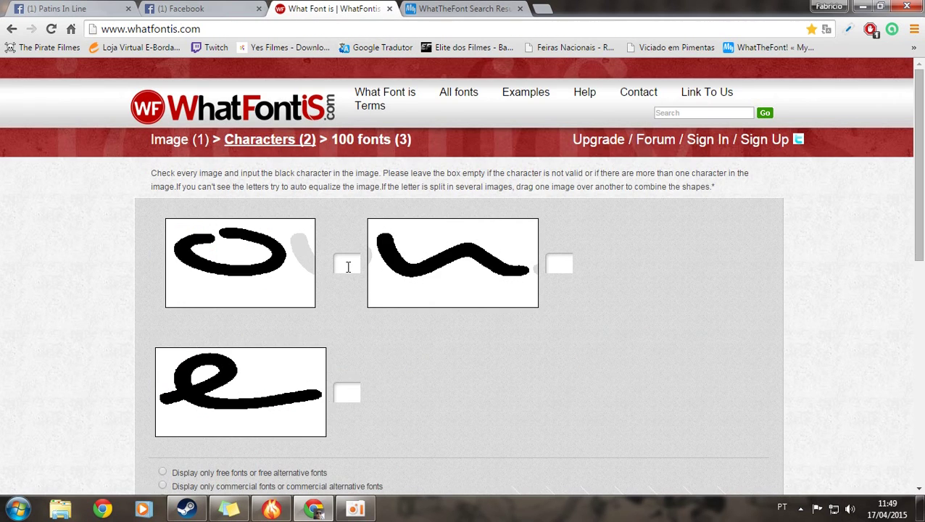
text(o)
text(e)
scroll(417, 324, down, 2)
click(601, 380)
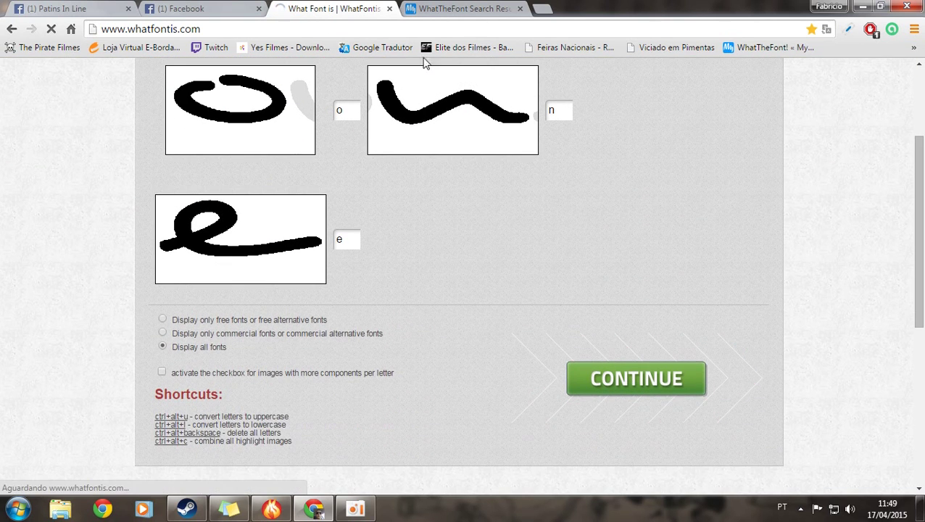
Step: Go back to the WhatTheFont results and compare the top match's letter shapes with the uploaded image again
scroll(337, 285, up, 5)
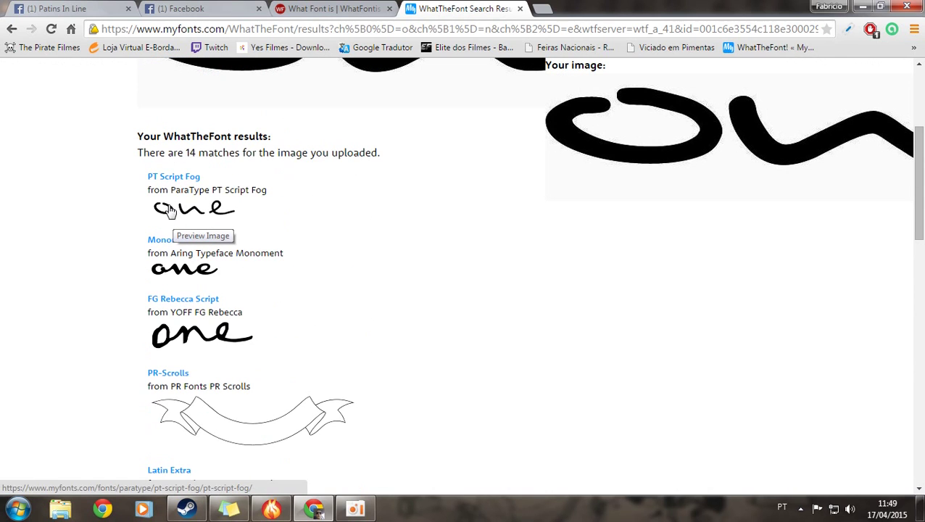
scroll(636, 145, up, 1)
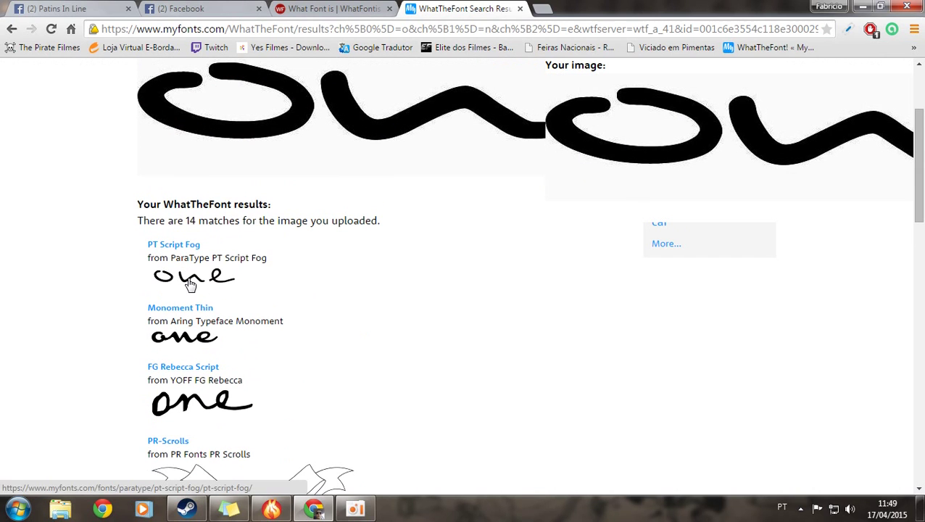
scroll(279, 364, down, 11)
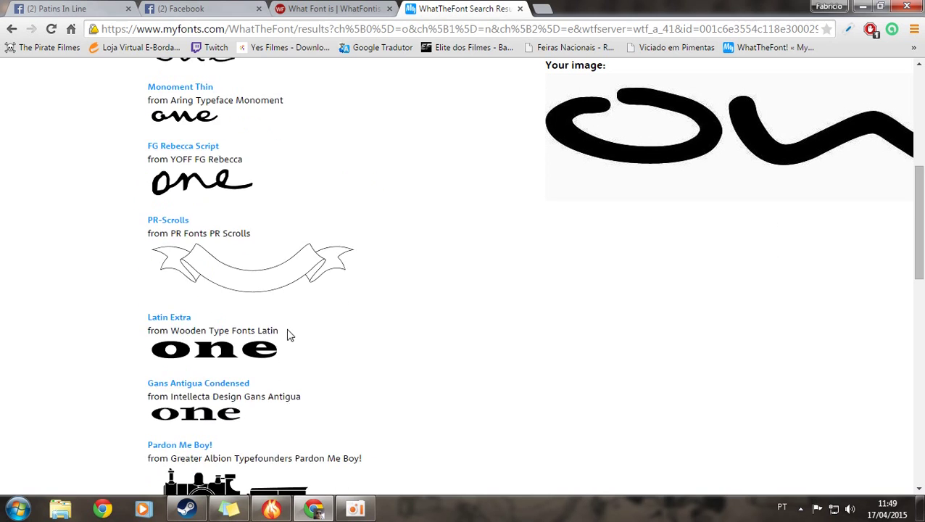
Step: Examine the WhatFontIs list of matching fonts, comparing each sample of the word one with the logo lettering
click(297, 11)
scroll(384, 311, down, 3)
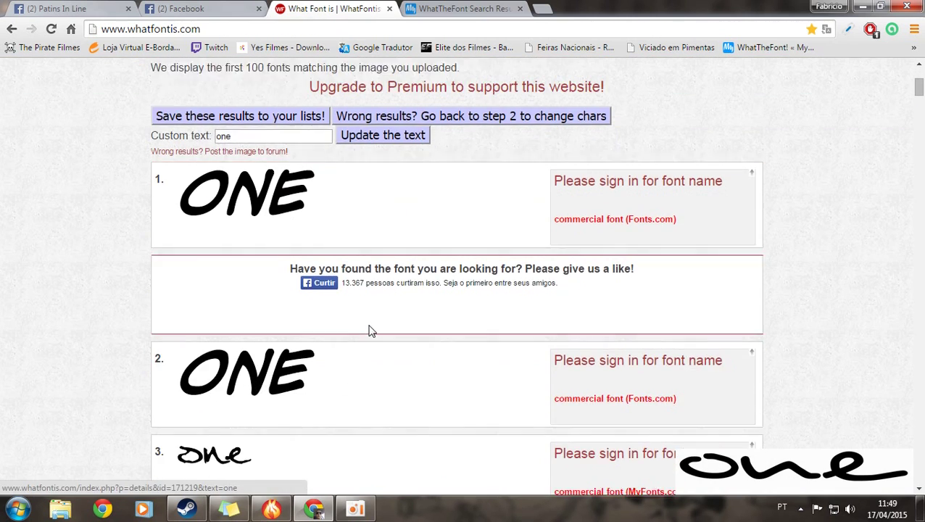
scroll(371, 326, down, 5)
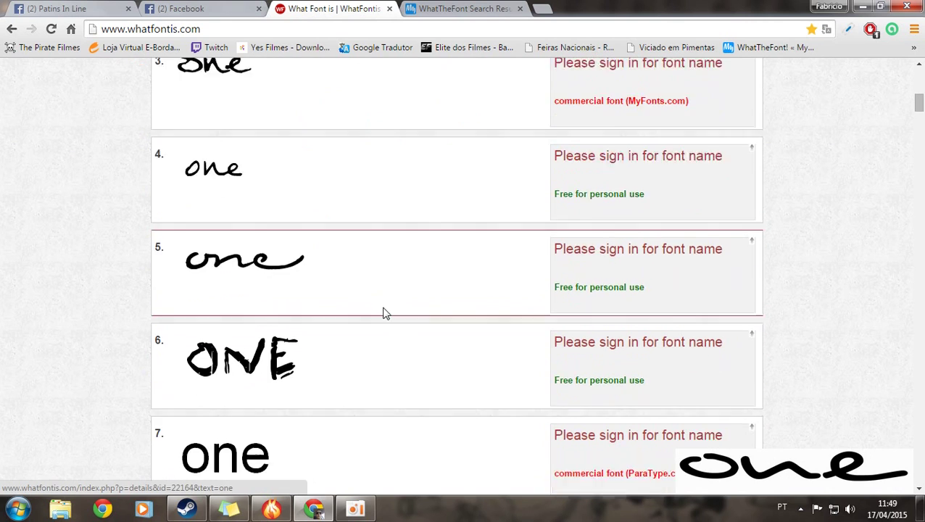
scroll(384, 313, down, 4)
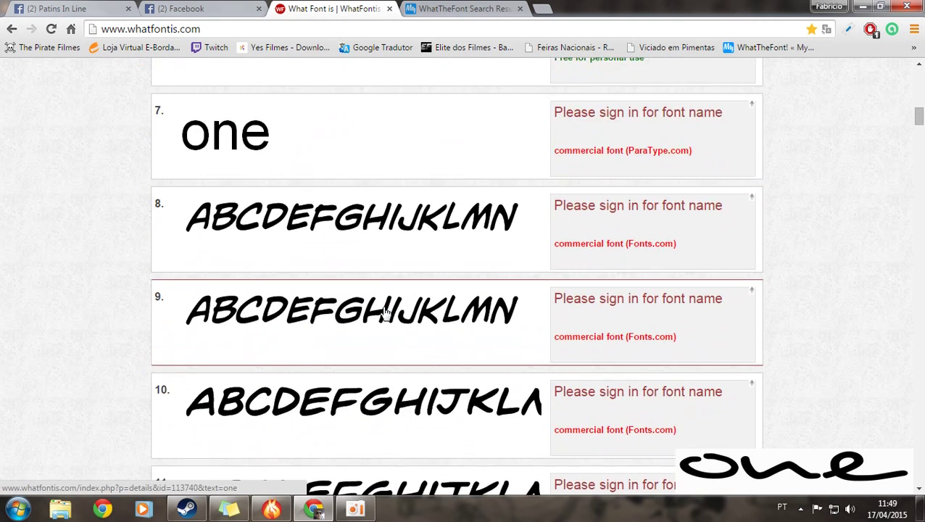
scroll(384, 313, down, 8)
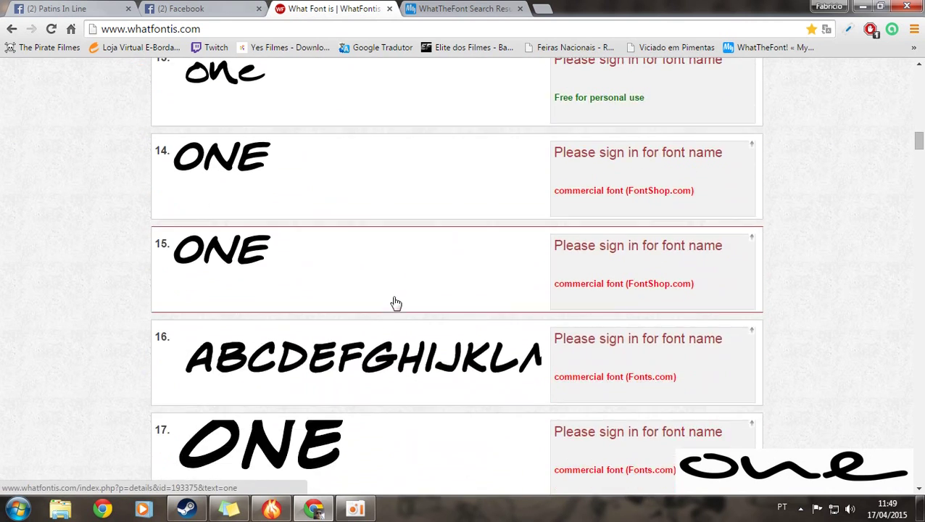
scroll(395, 303, down, 3)
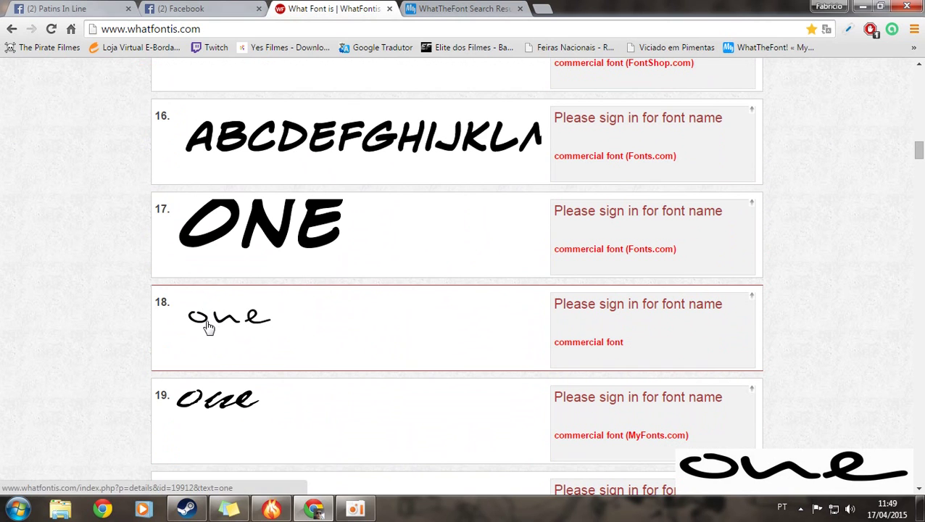
scroll(222, 328, down, 5)
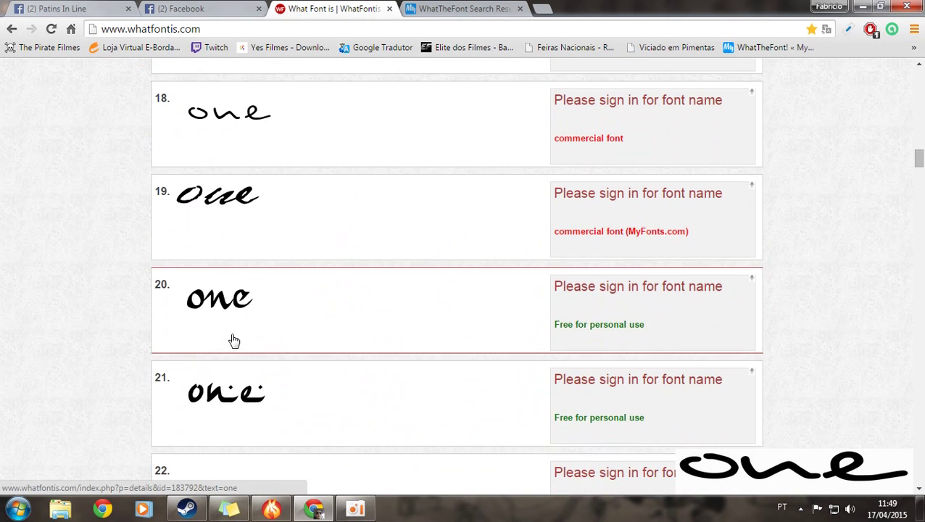
scroll(242, 353, down, 9)
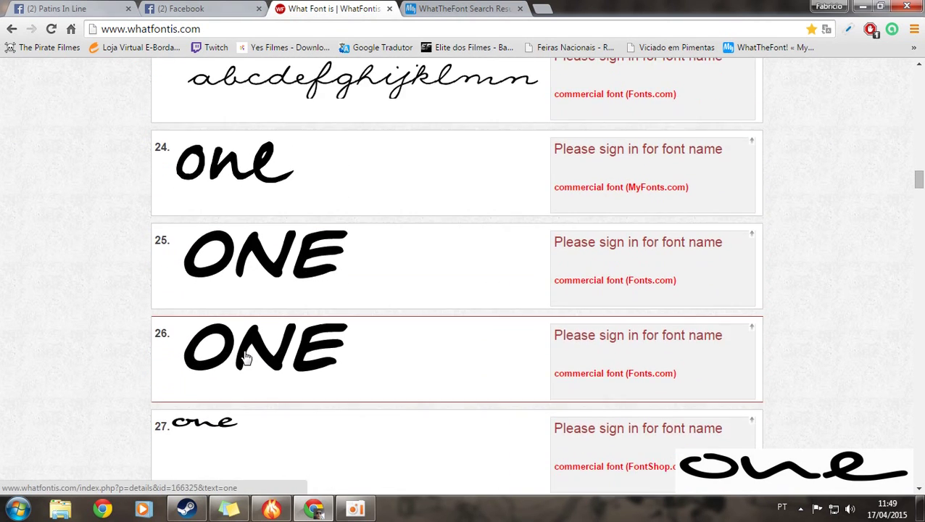
scroll(252, 356, down, 8)
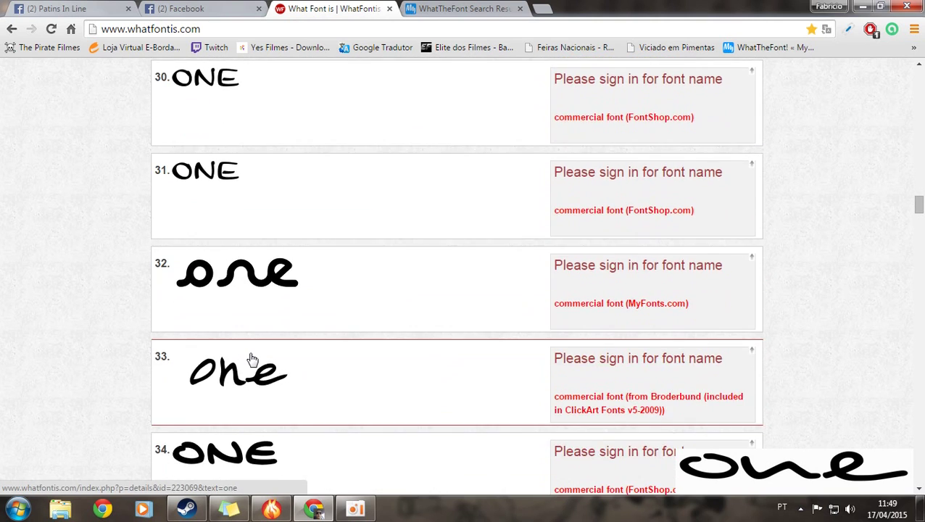
Step: Examine the remaining WhatFontIs matches through number 100, comparing each sample with the word one from the logo
scroll(251, 360, down, 7)
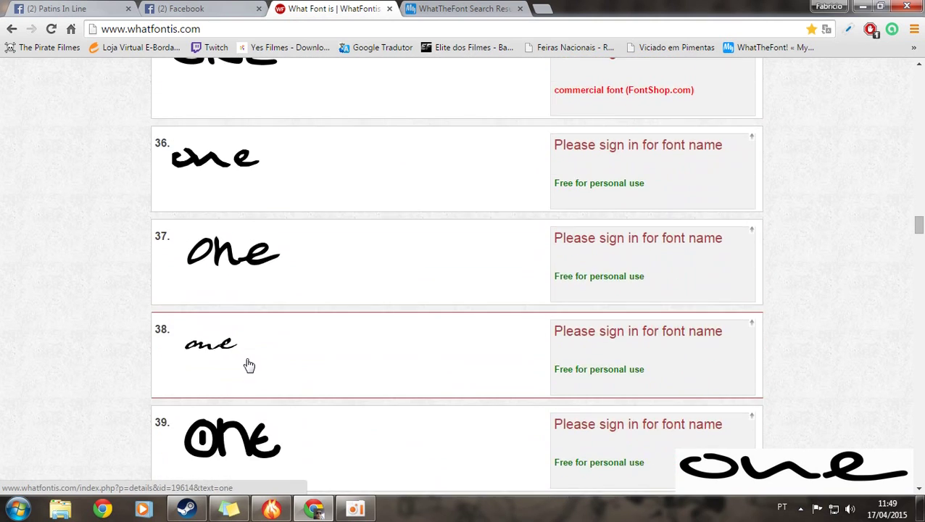
scroll(275, 362, down, 10)
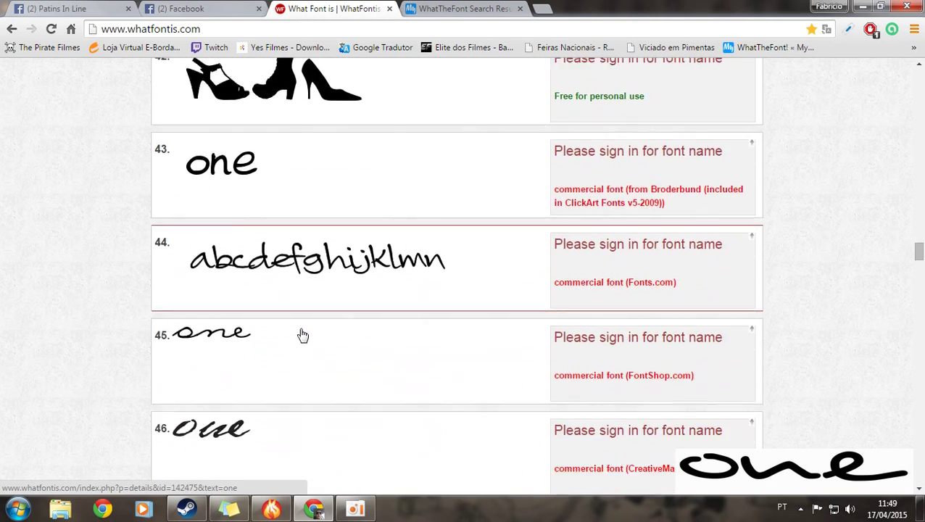
scroll(314, 341, down, 3)
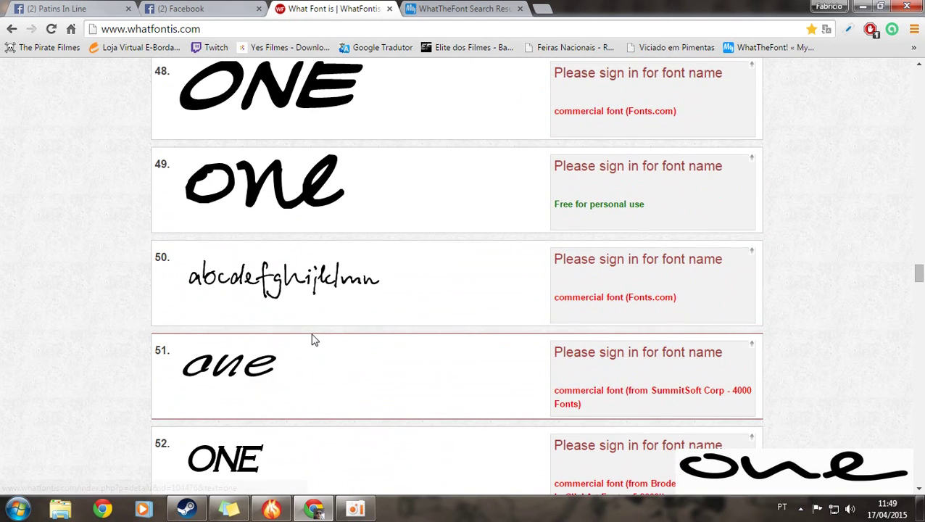
scroll(313, 340, down, 2)
scroll(313, 341, down, 8)
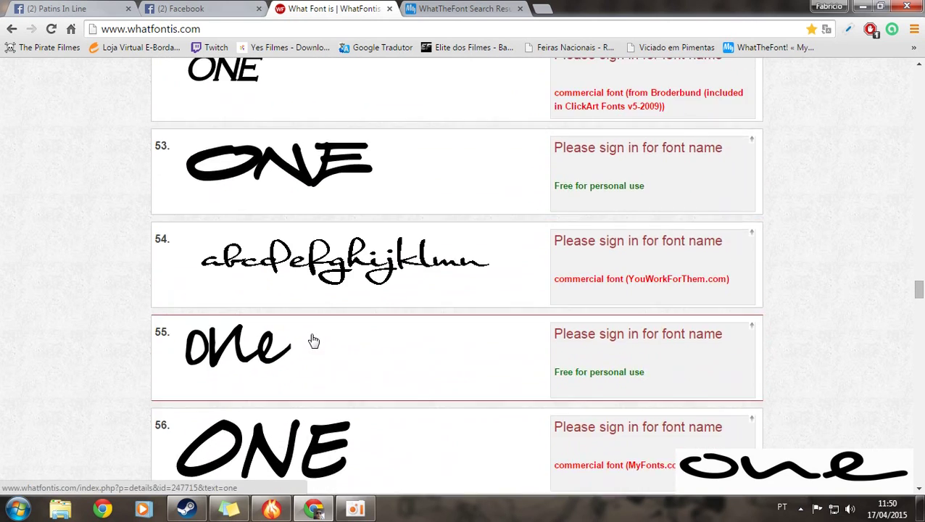
scroll(314, 341, down, 2)
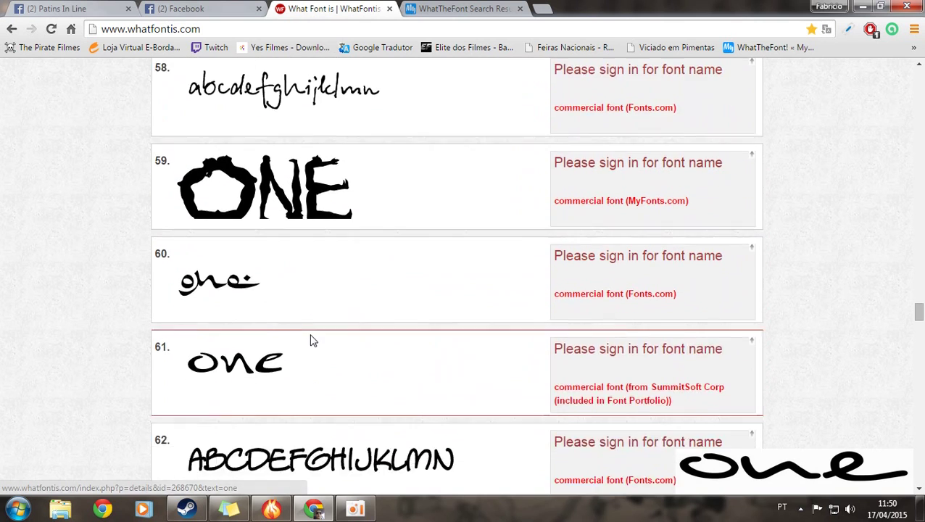
scroll(312, 342, down, 7)
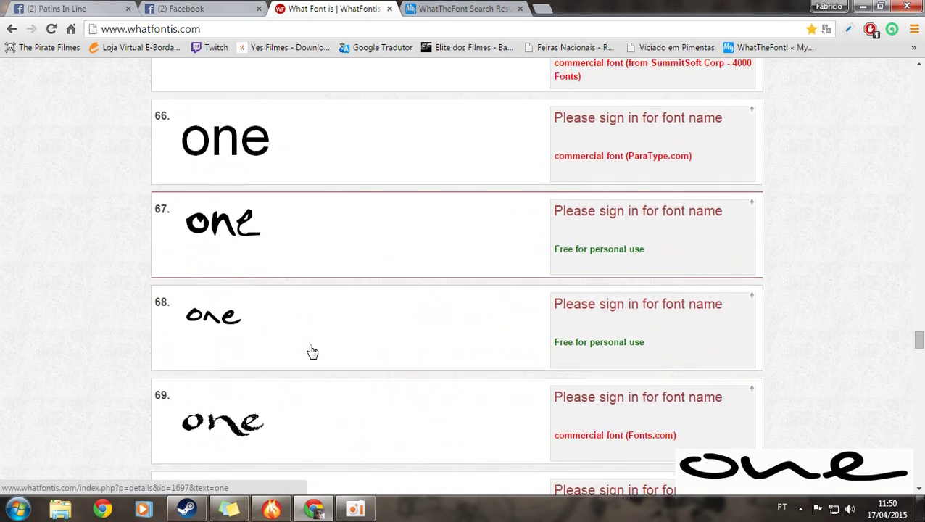
scroll(312, 351, down, 5)
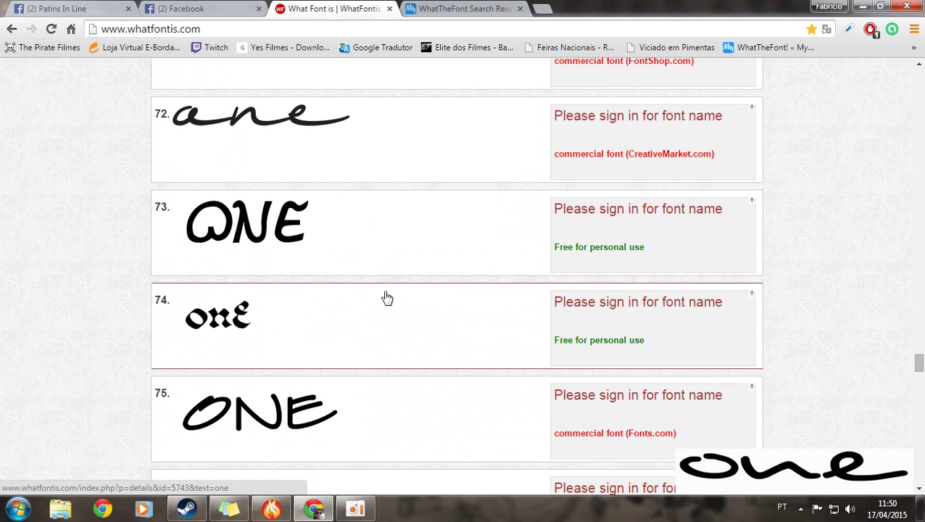
scroll(389, 304, down, 2)
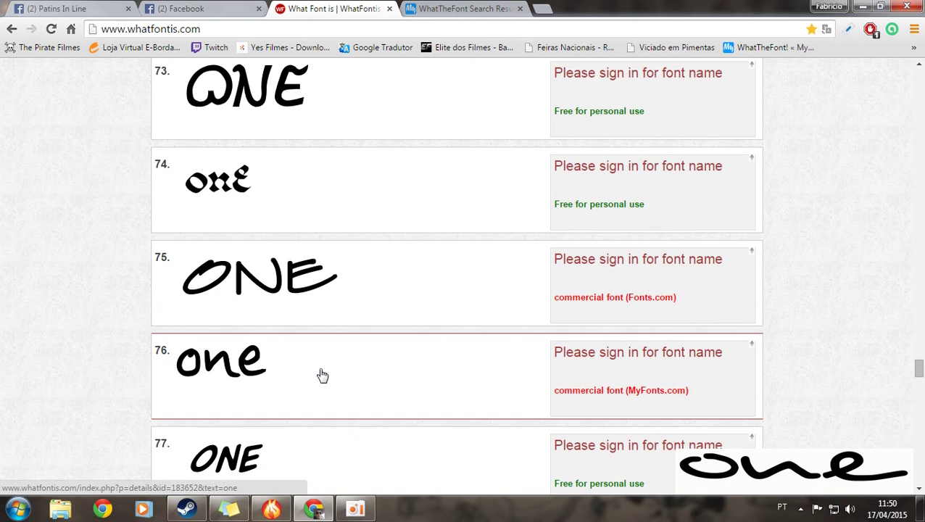
scroll(323, 375, down, 1)
scroll(323, 375, down, 6)
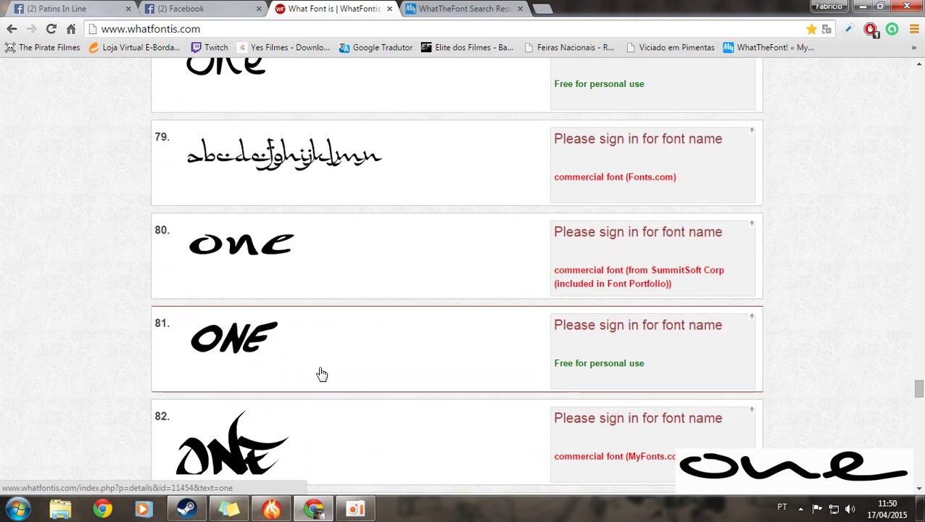
scroll(321, 374, down, 5)
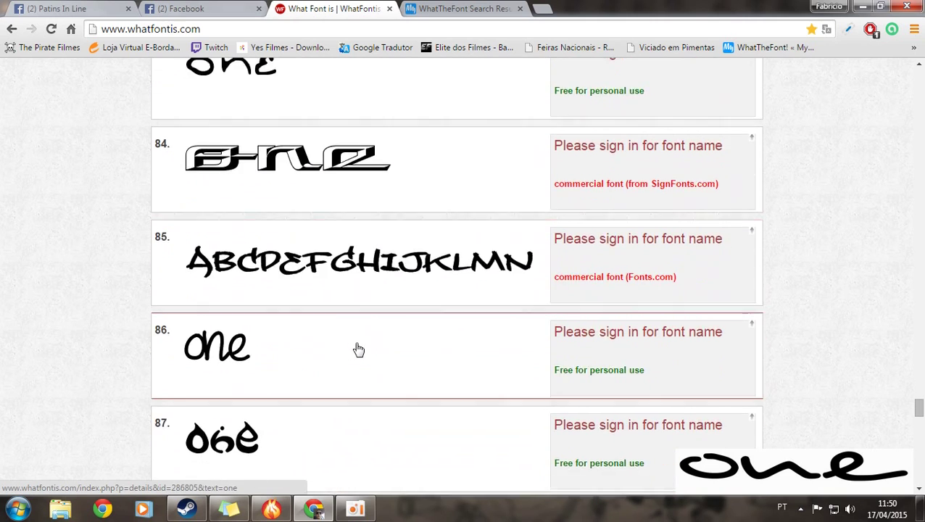
scroll(331, 352, down, 7)
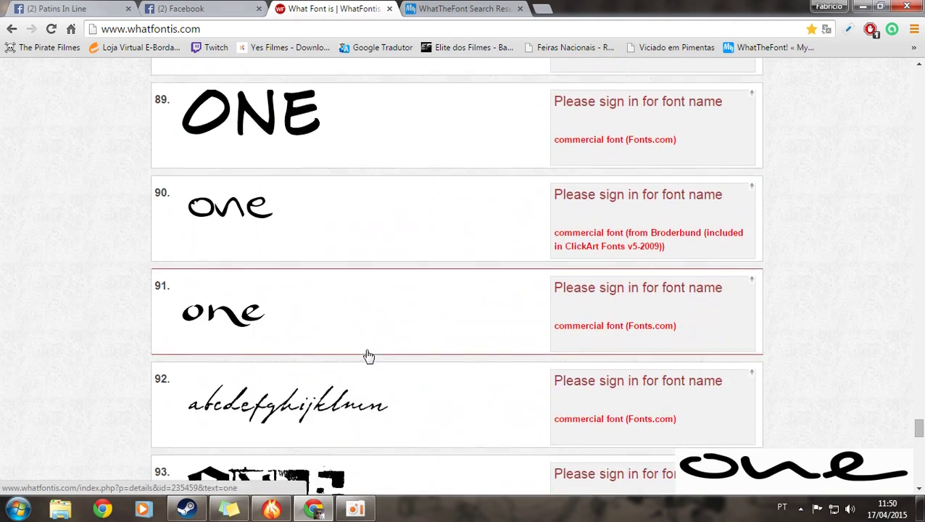
scroll(366, 355, down, 2)
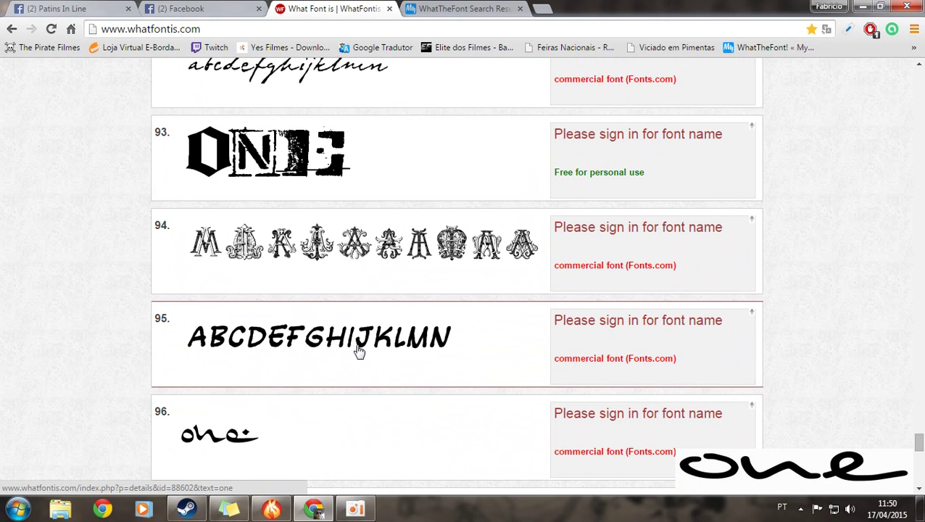
scroll(336, 366, down, 5)
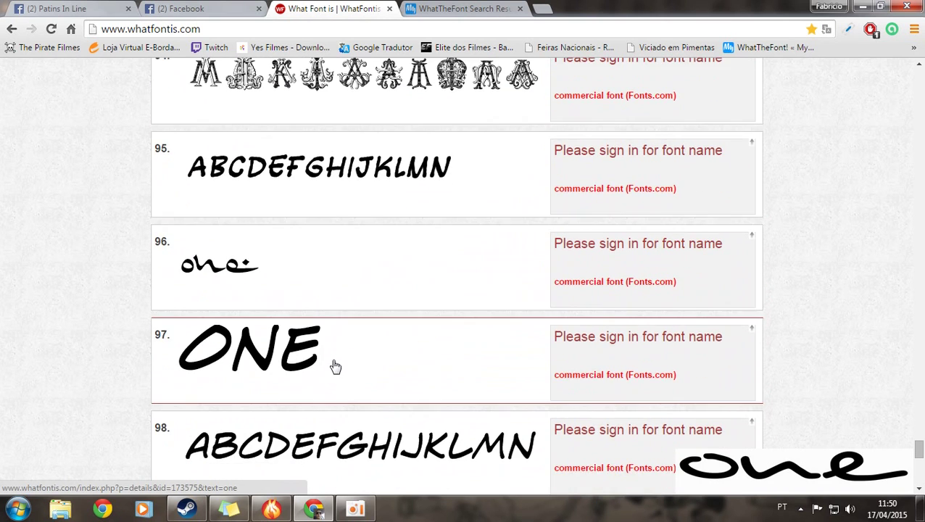
scroll(333, 363, down, 3)
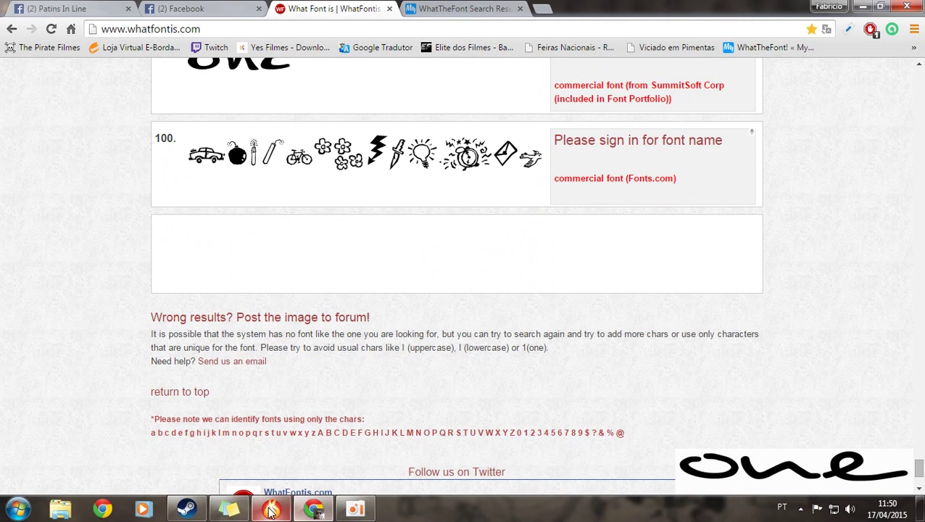
mouse_move(272, 512)
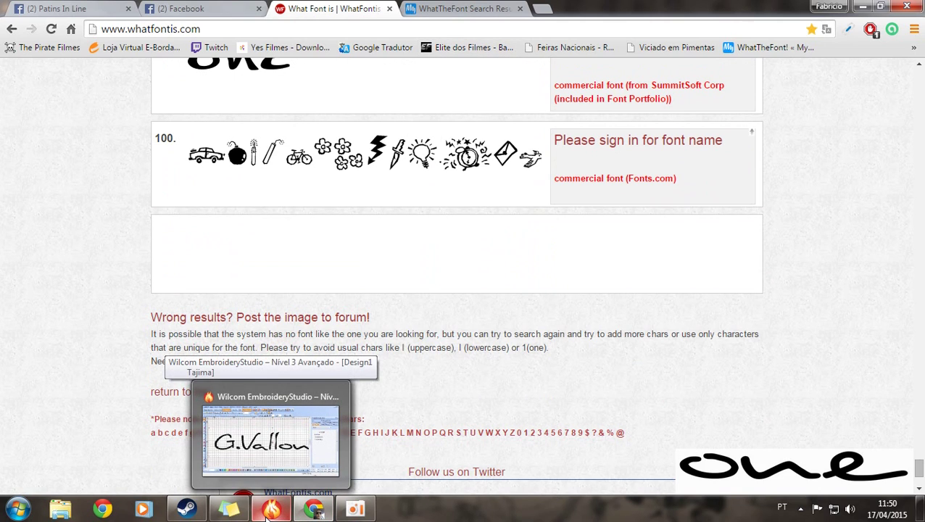
key(super)
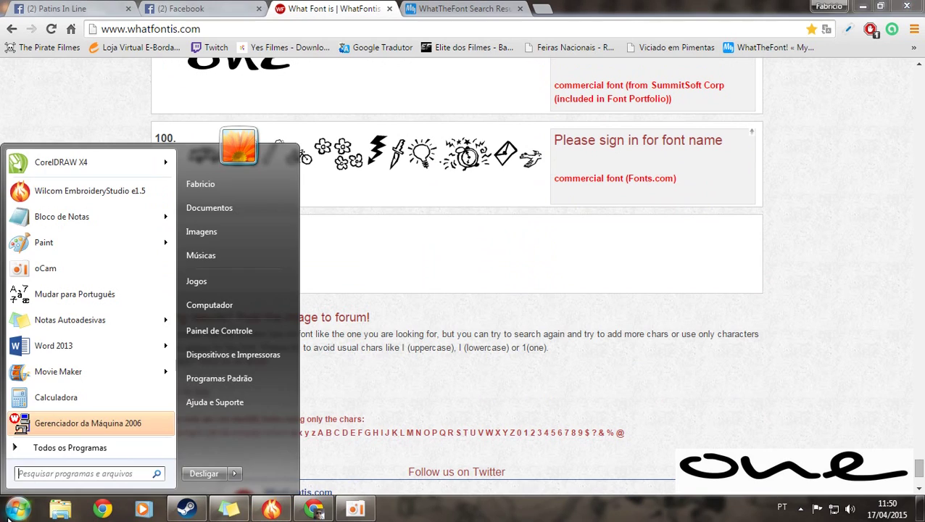
click(85, 473)
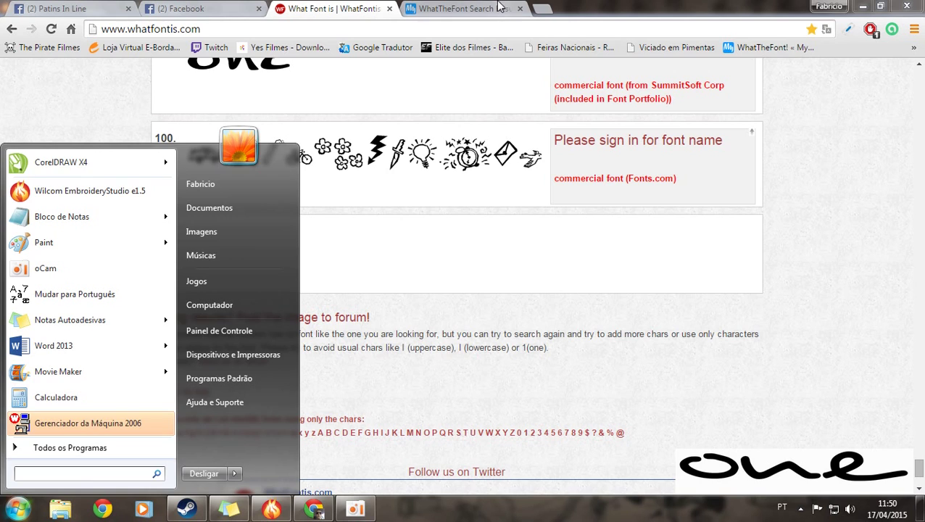
Step: Return to the WhatTheFont results and copy the name of the first match, PT Script Fog
click(464, 8)
scroll(337, 216, up, 5)
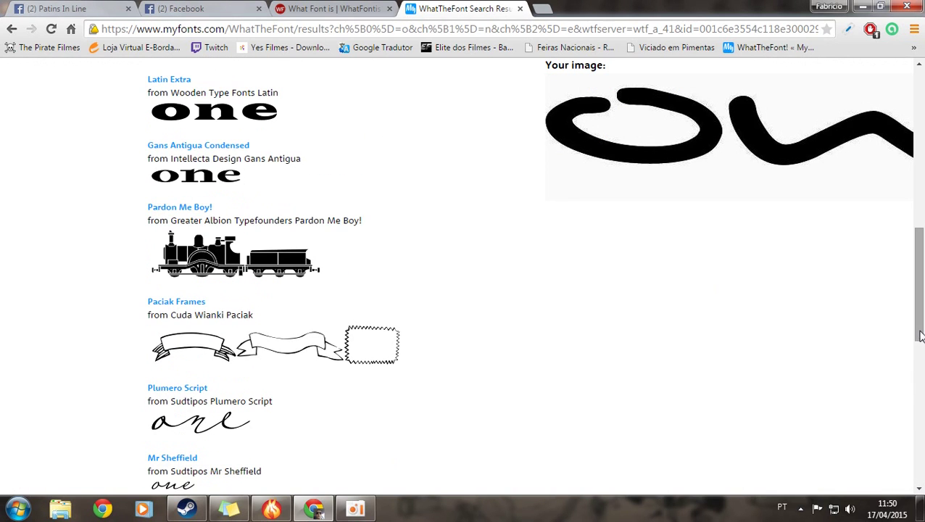
scroll(919, 326, up, 7)
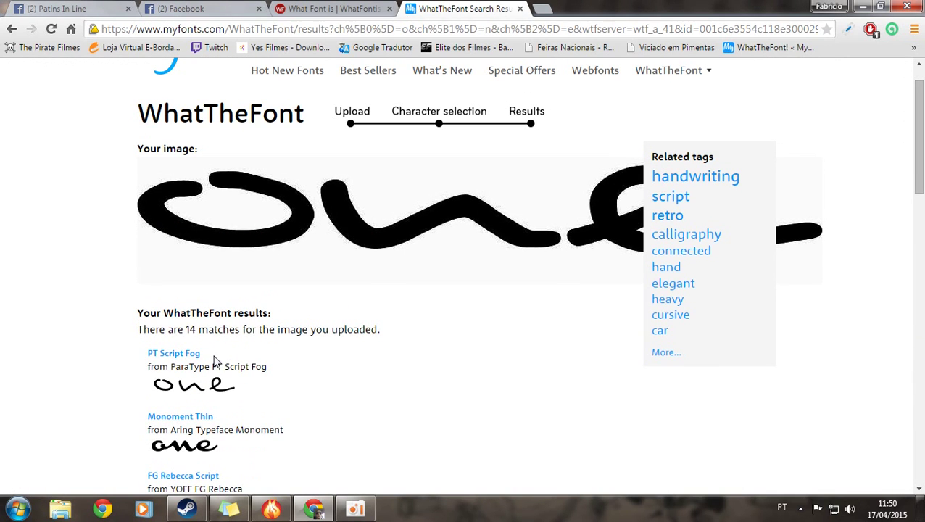
drag(212, 355, 128, 351)
click(238, 362)
drag(220, 355, 144, 356)
key(ctrl+c)
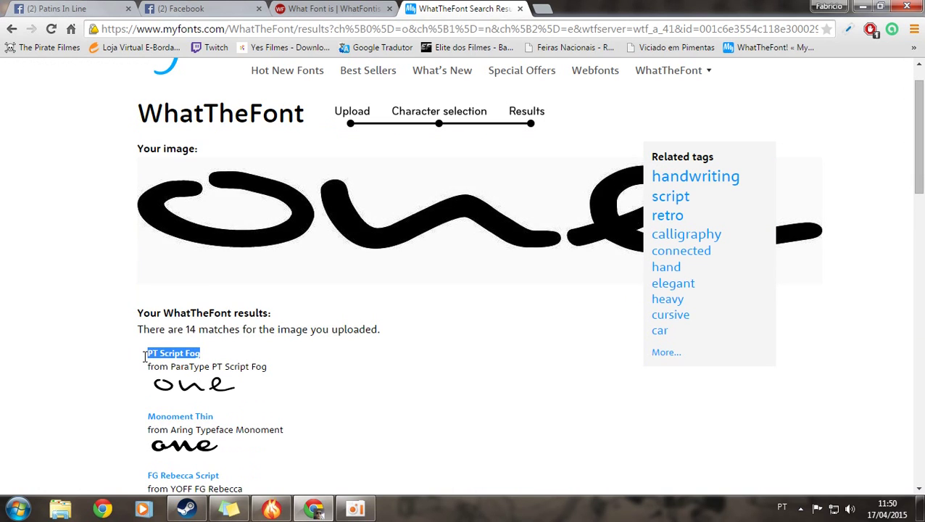
Step: Search the computer for the copied name PT Script Fog and place the matching font file on the desktop
click(18, 509)
click(75, 471)
key(ctrl+v)
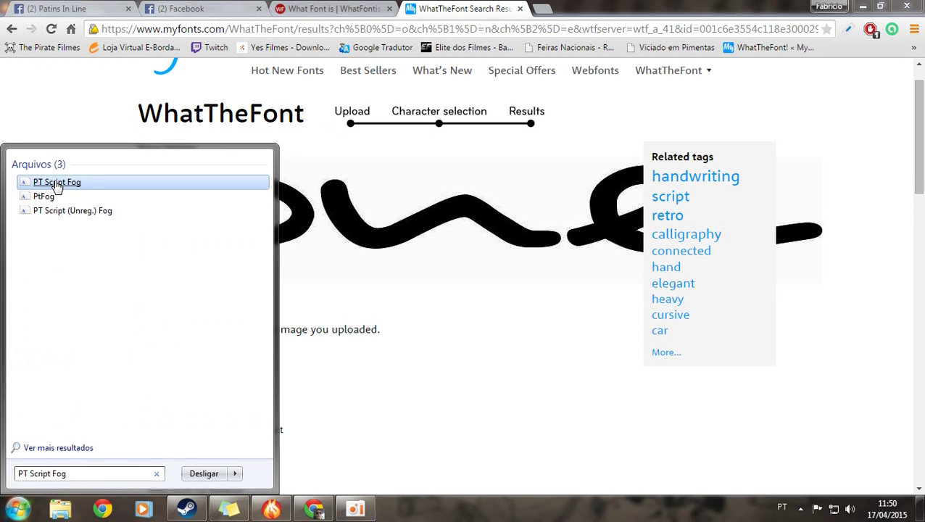
drag(48, 185, 826, 388)
right_click(547, 208)
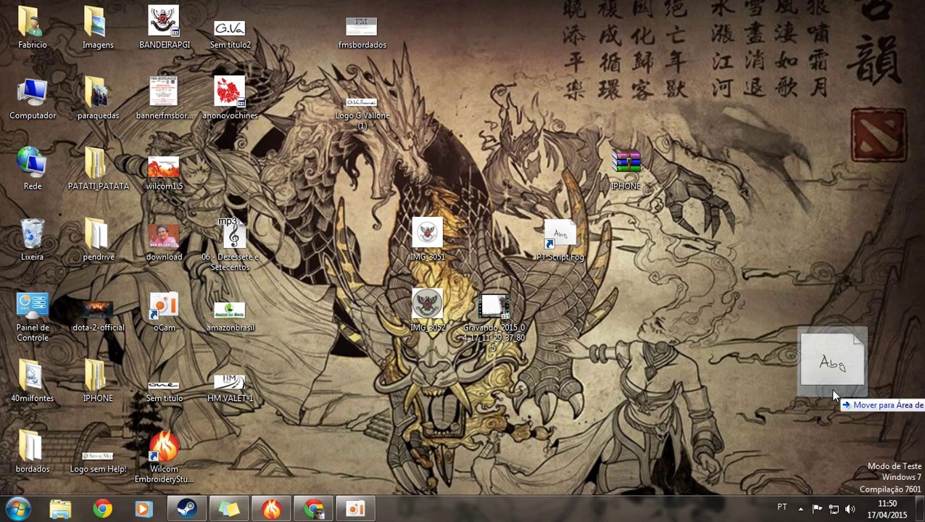
click(313, 509)
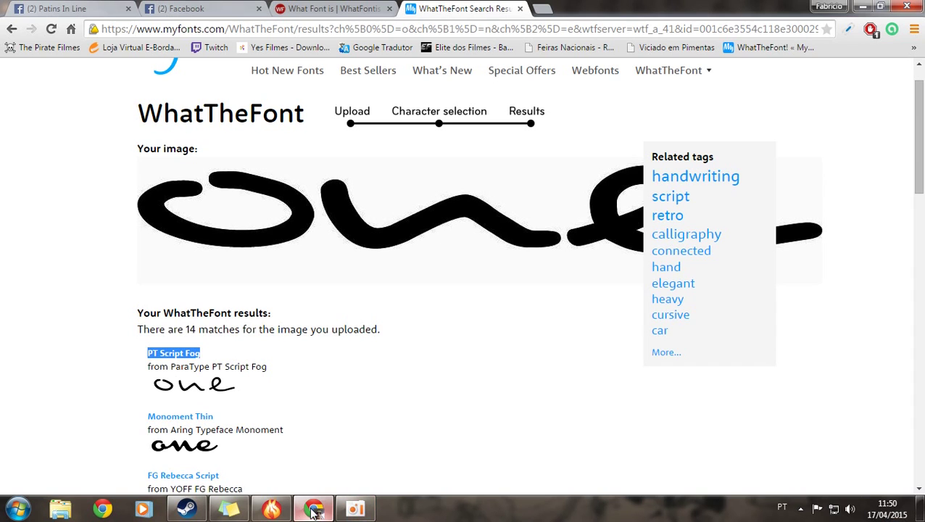
click(270, 508)
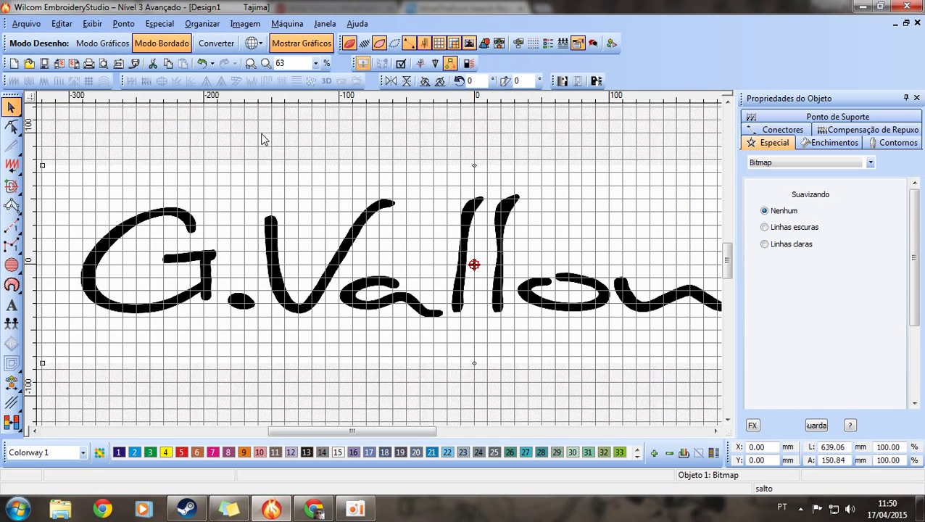
click(219, 161)
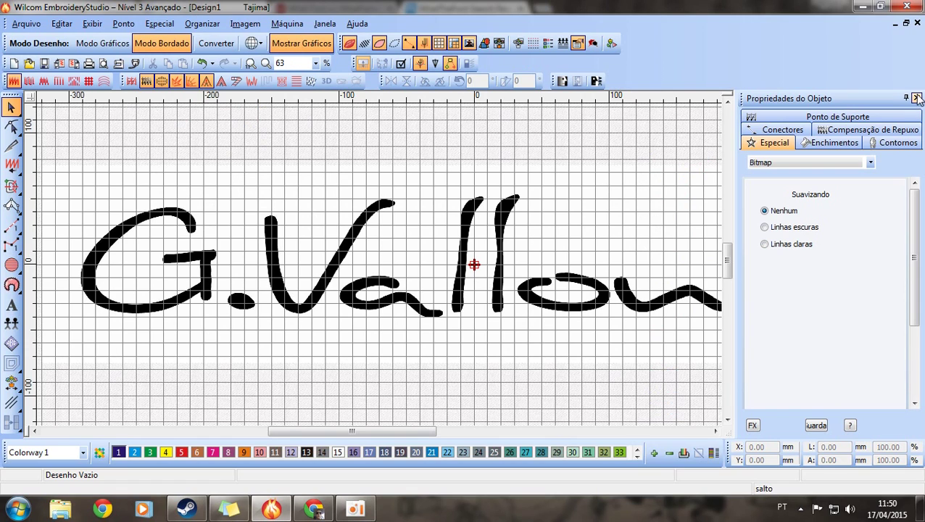
click(916, 98)
click(189, 28)
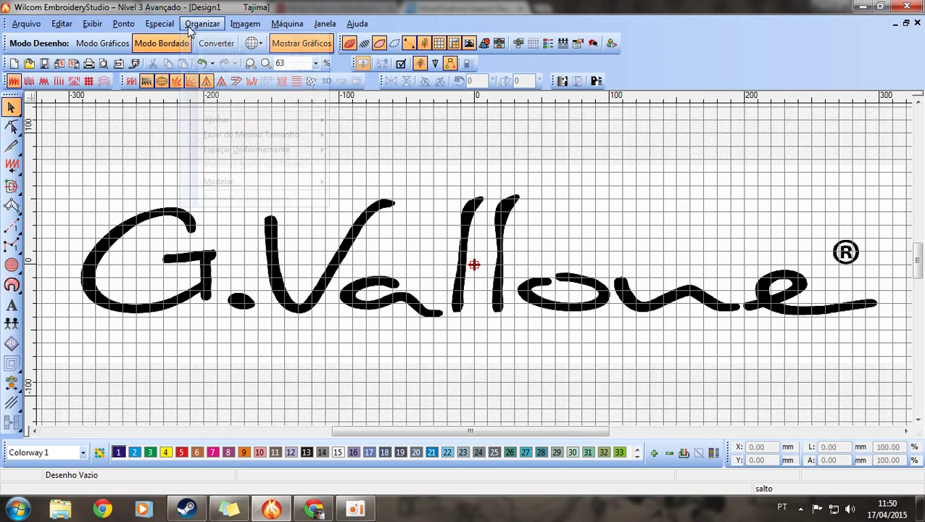
mouse_move(162, 27)
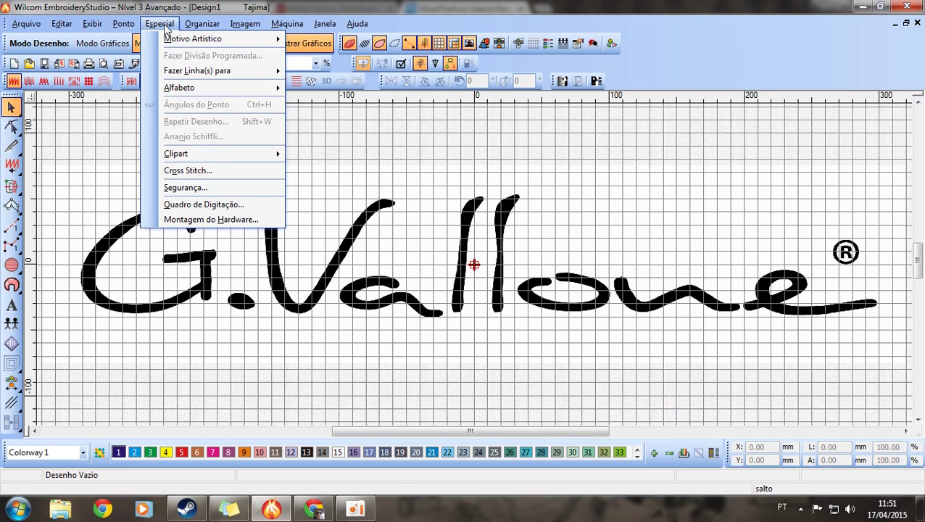
mouse_move(241, 91)
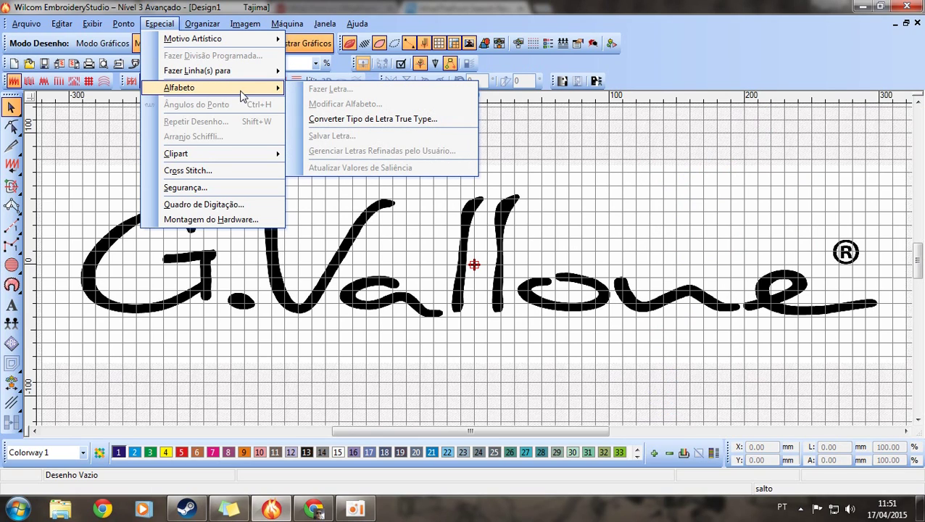
click(382, 129)
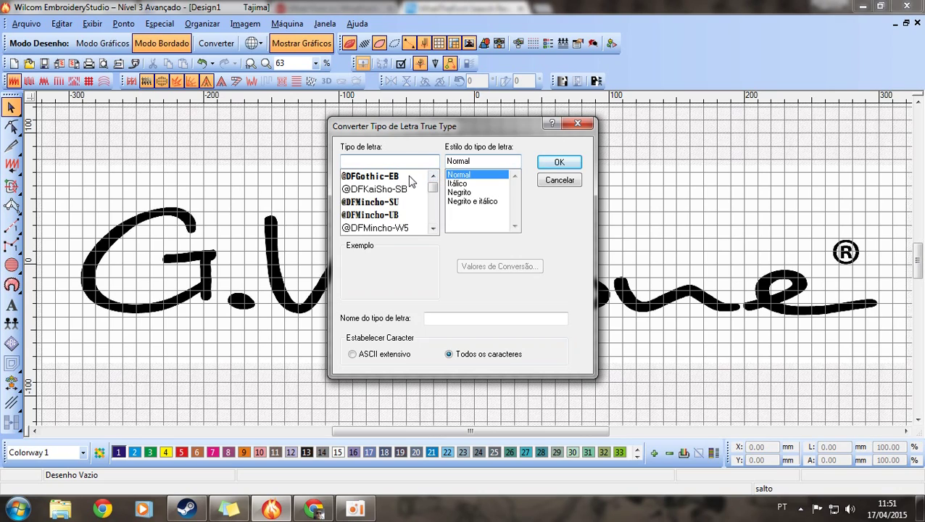
click(559, 186)
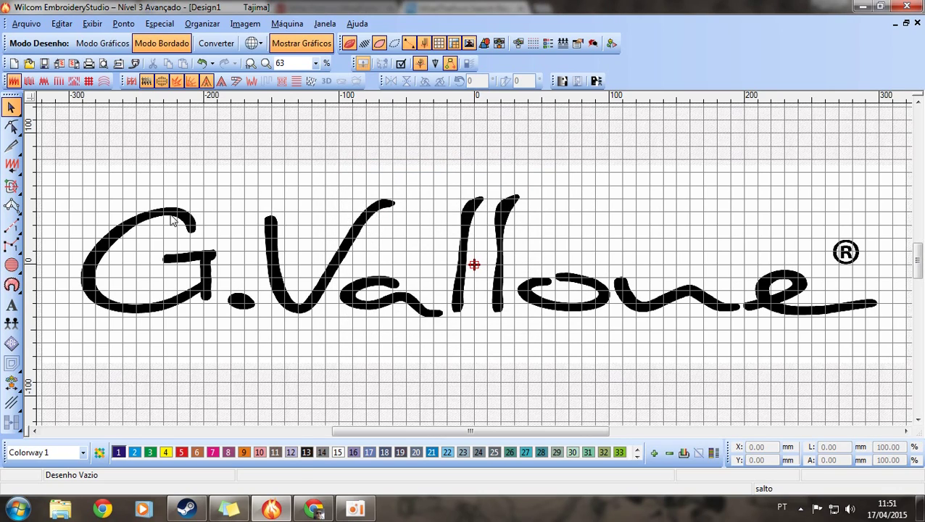
Step: Open the PT Script Fog font from the desktop and install it in Windows
key(super)
key(super+d)
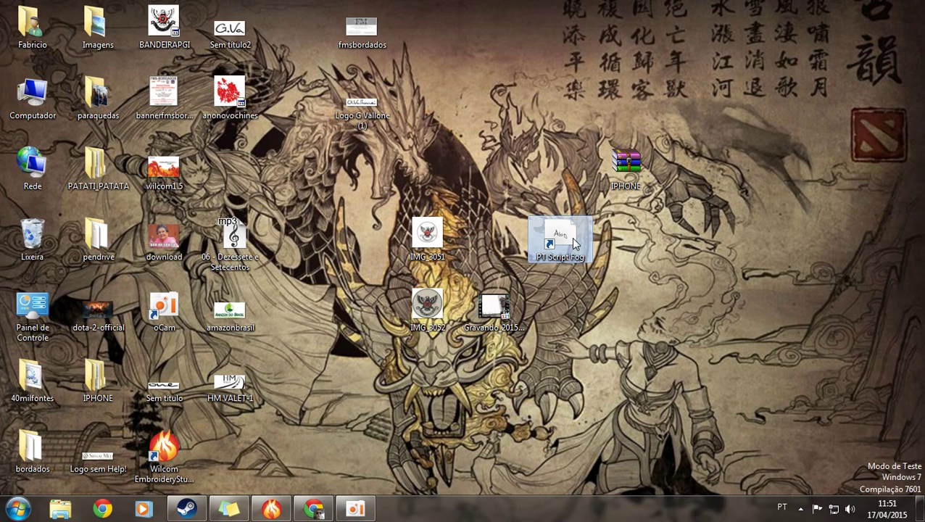
double_click(575, 243)
click(176, 122)
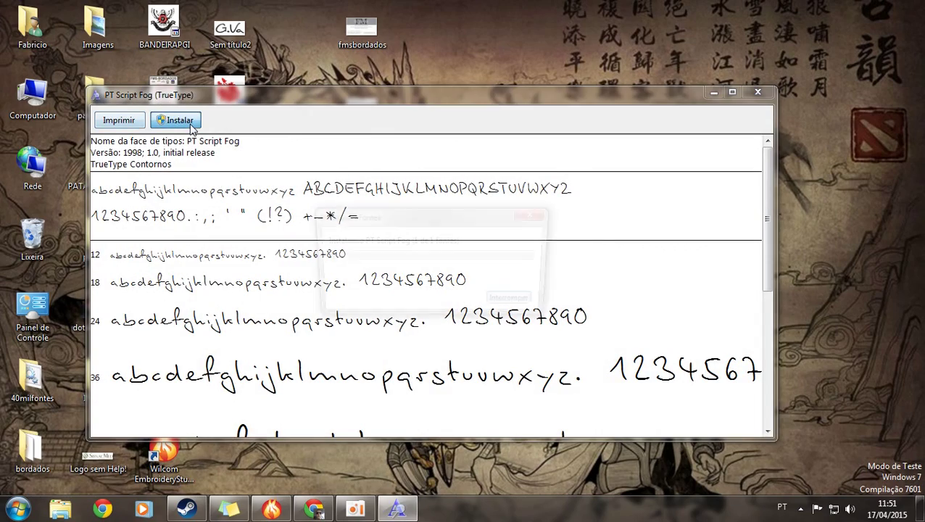
Step: Switch to Wilcom EmbroideryStudio, start the TrueType font conversion and enter PT Script Fog as the font
click(272, 510)
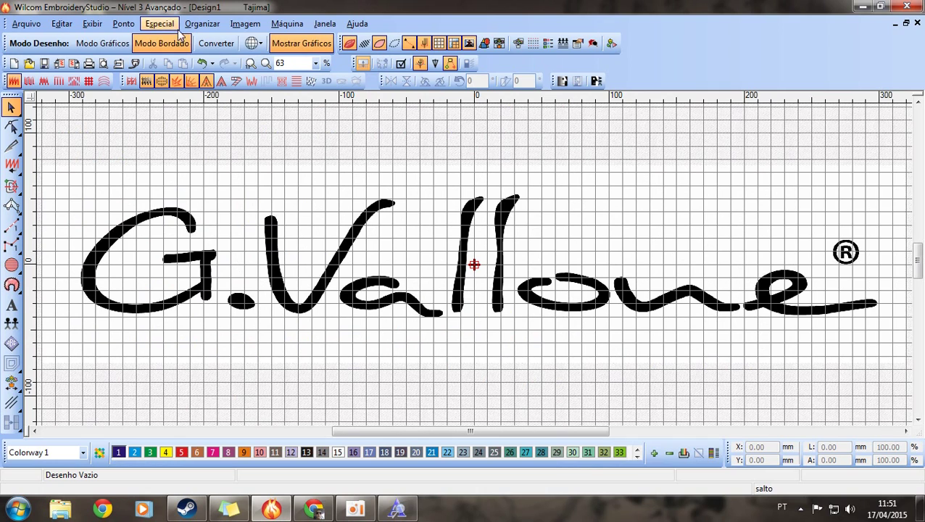
click(160, 23)
mouse_move(197, 89)
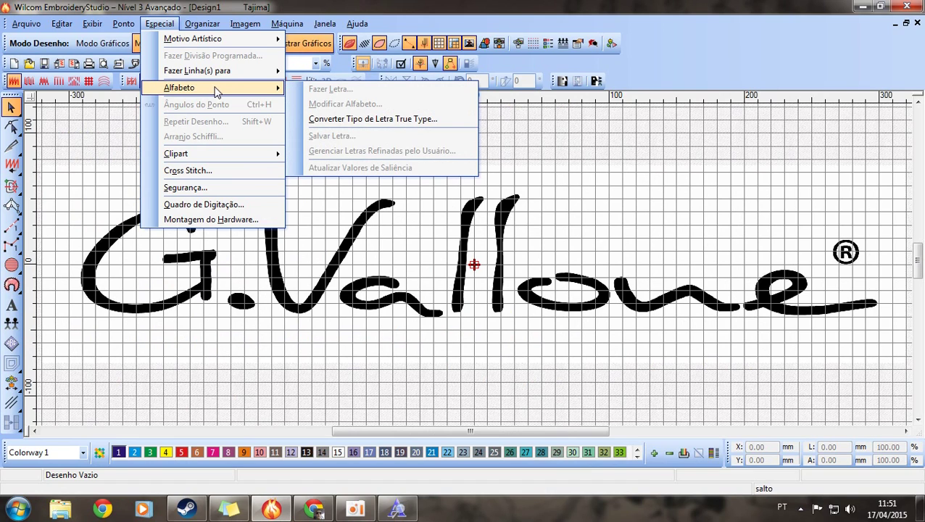
click(390, 119)
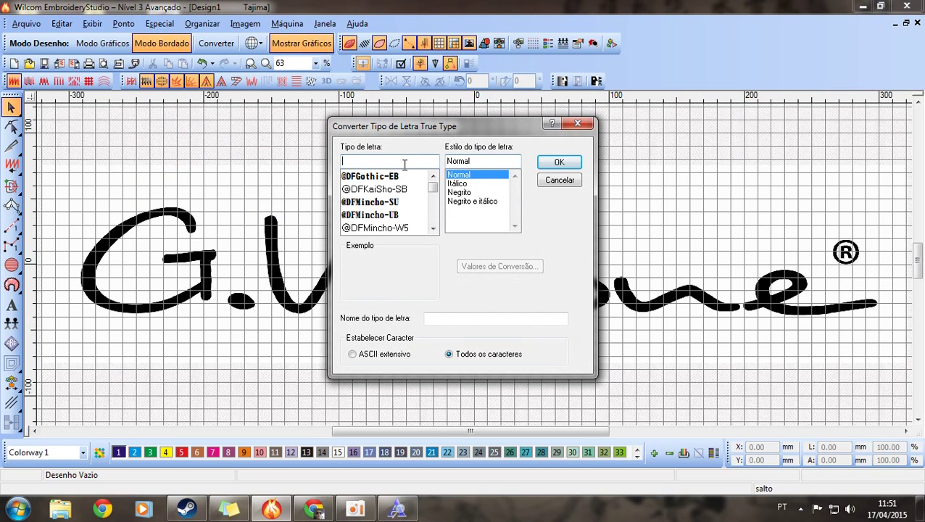
text(PT Script Fog)
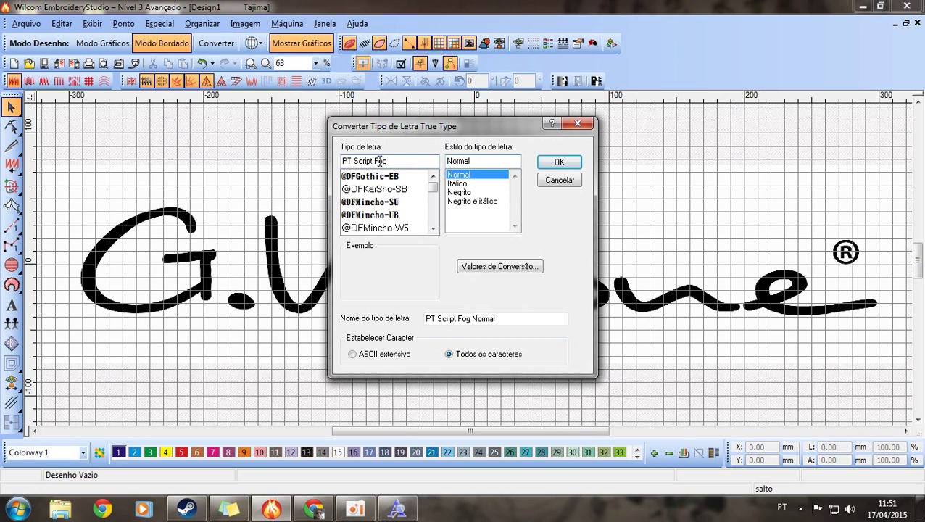
Step: Re-enter PT Script Fog as the font to convert and shorten the name to Script Fog
key(BackSpace)
key(BackSpace)
key(BackSpace)
key(BackSpace)
key(BackSpace)
key(BackSpace)
key(BackSpace)
key(BackSpace)
key(BackSpace)
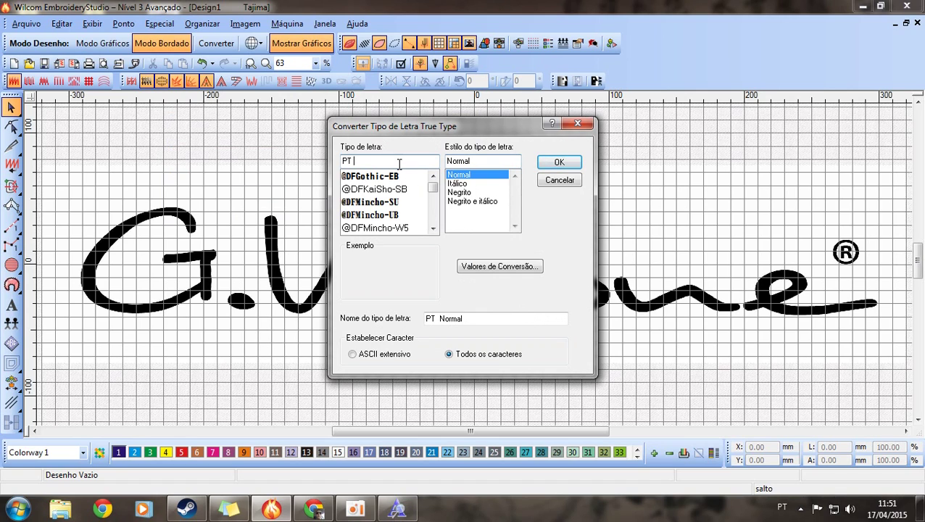
drag(433, 229, 433, 229)
key(BackSpace)
key(BackSpace)
key(BackSpace)
key(ctrl+v)
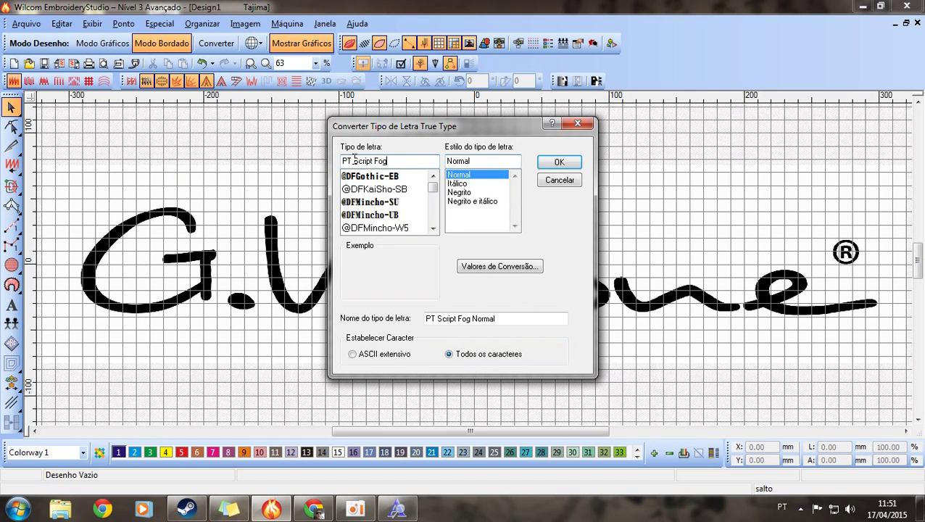
key(BackSpace)
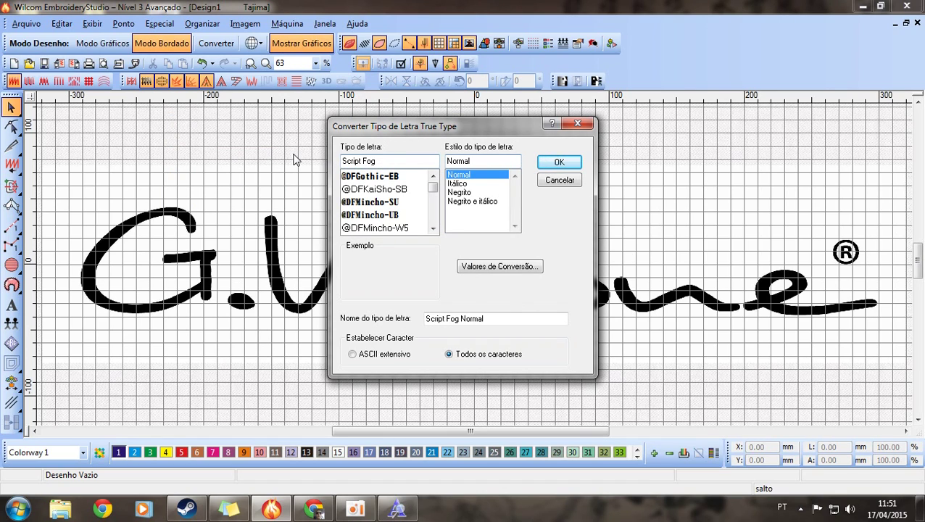
click(432, 229)
scroll(431, 233, down, 5)
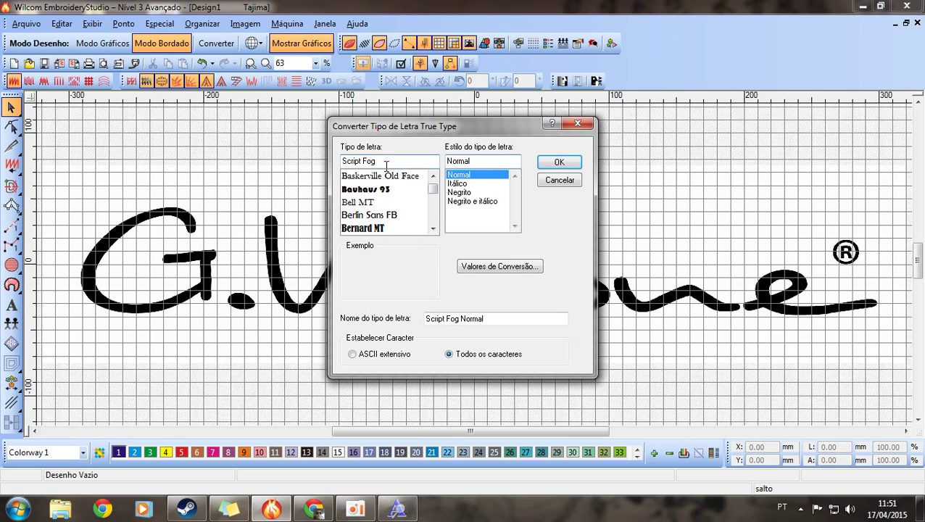
Step: Search the conversion's font list for "script fog"
drag(385, 165, 307, 162)
text(s)
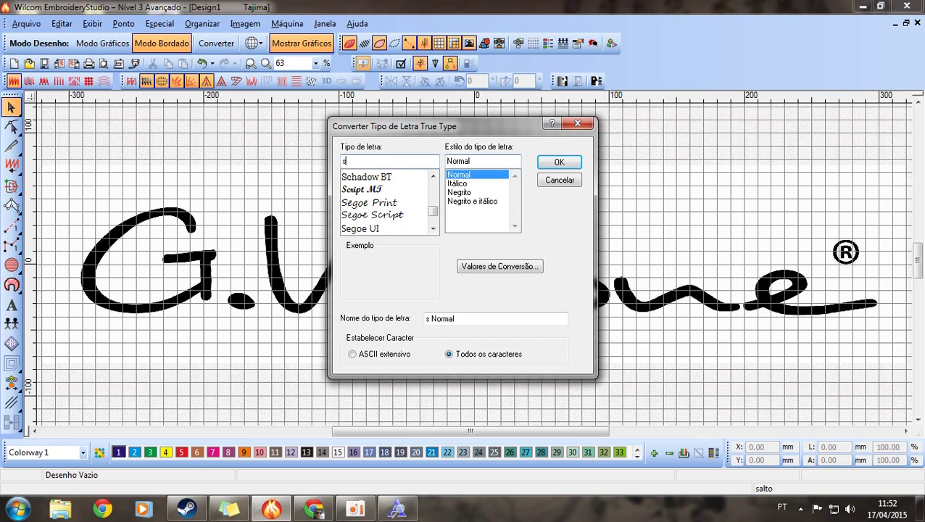
text(cr)
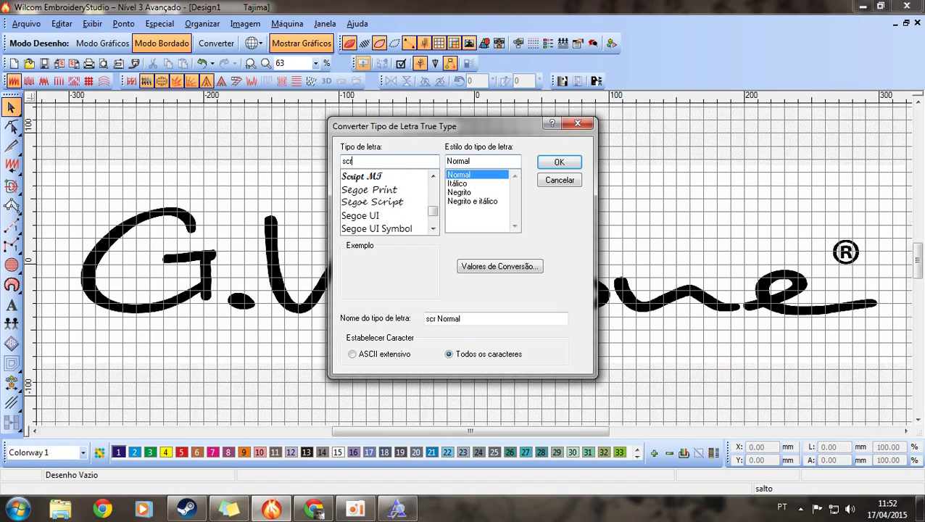
text(p)
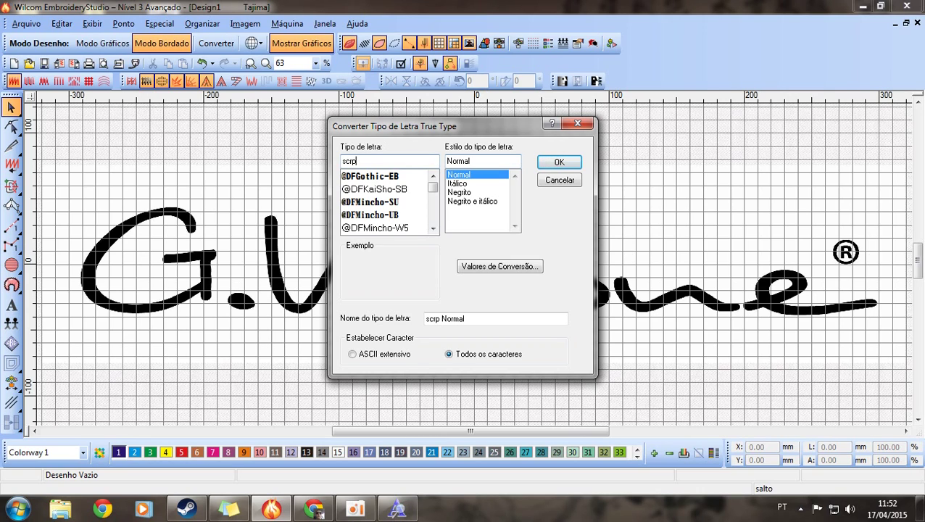
key(BackSpace)
text(ipt)
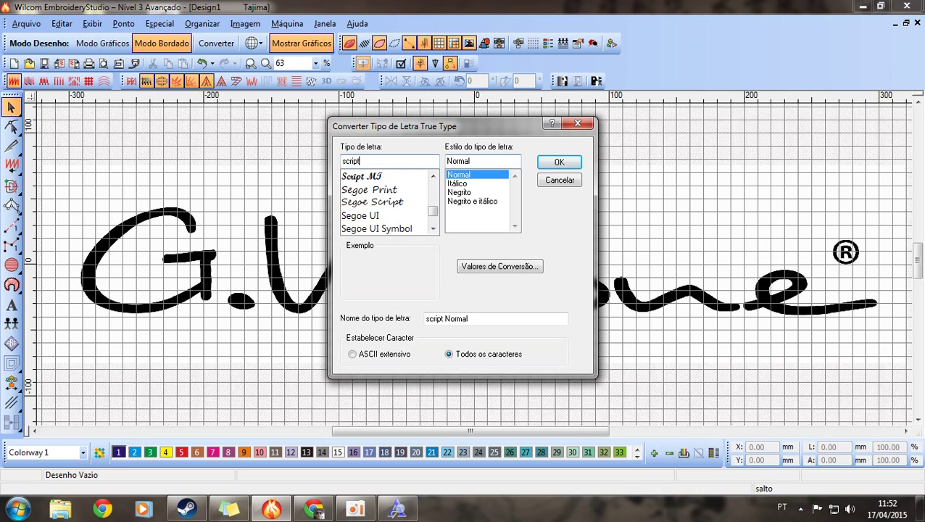
text( fog)
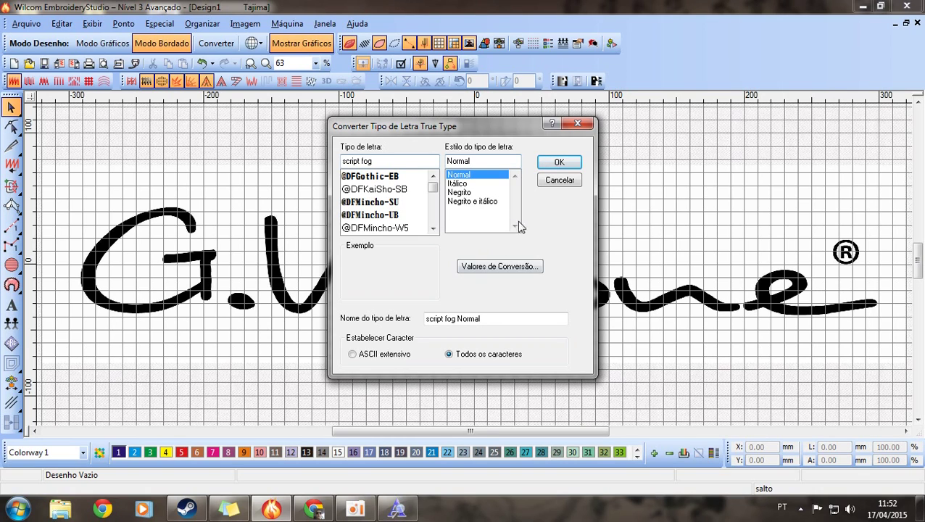
Step: Look through the P to T range of the font list for PT Script Fog and cancel the conversion
click(434, 228)
click(434, 229)
click(434, 228)
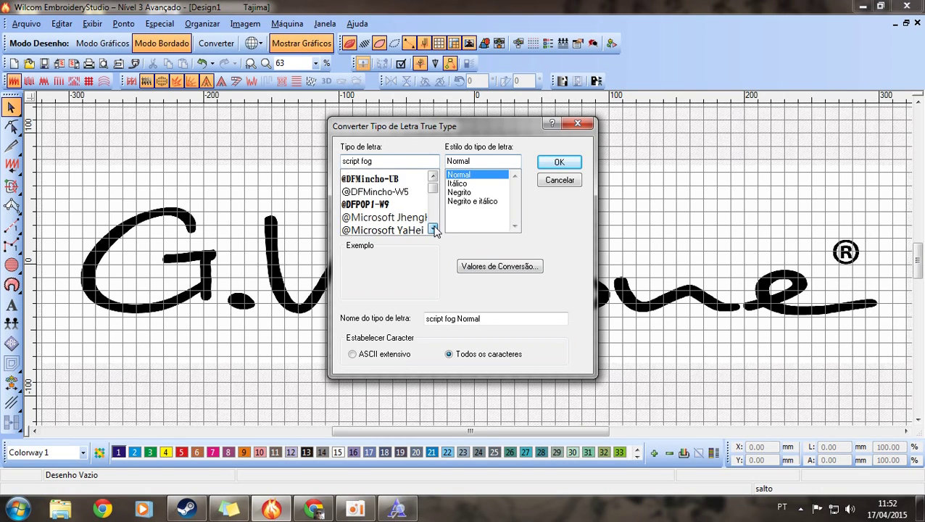
click(433, 228)
click(437, 199)
drag(437, 200, 440, 219)
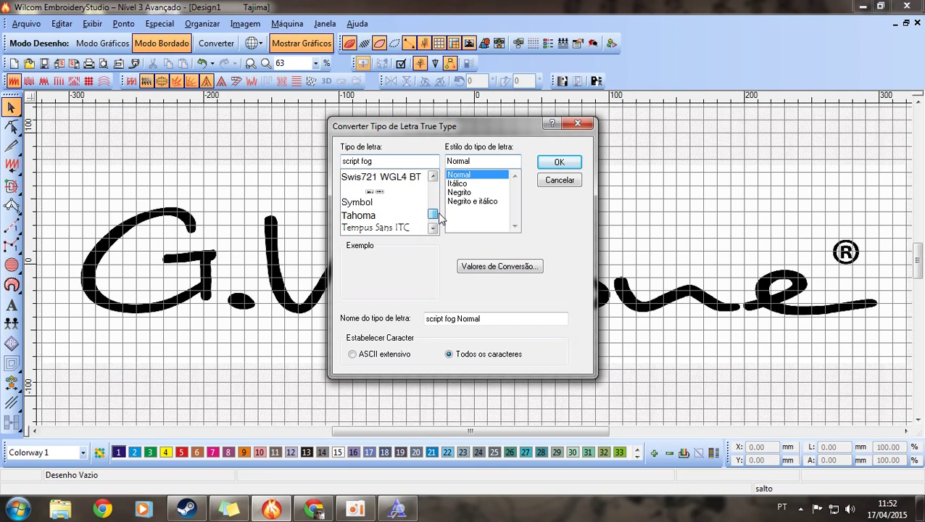
click(434, 176)
click(434, 176)
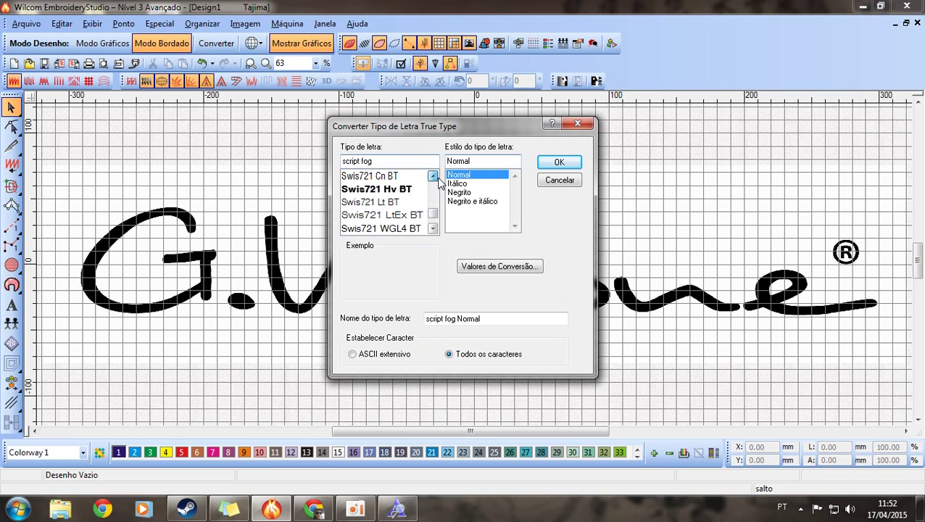
click(434, 177)
click(434, 177)
click(434, 176)
click(434, 176)
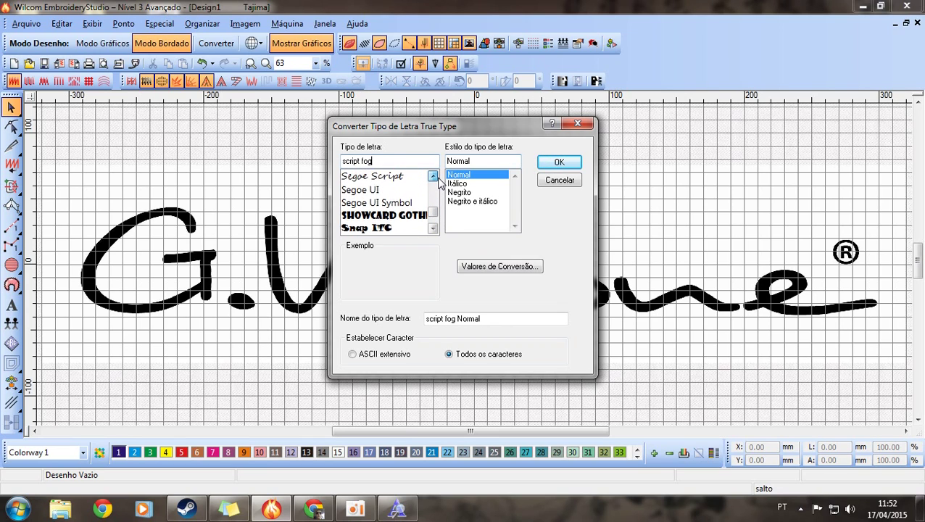
click(434, 176)
click(434, 176)
click(434, 176)
click(434, 176)
click(434, 176)
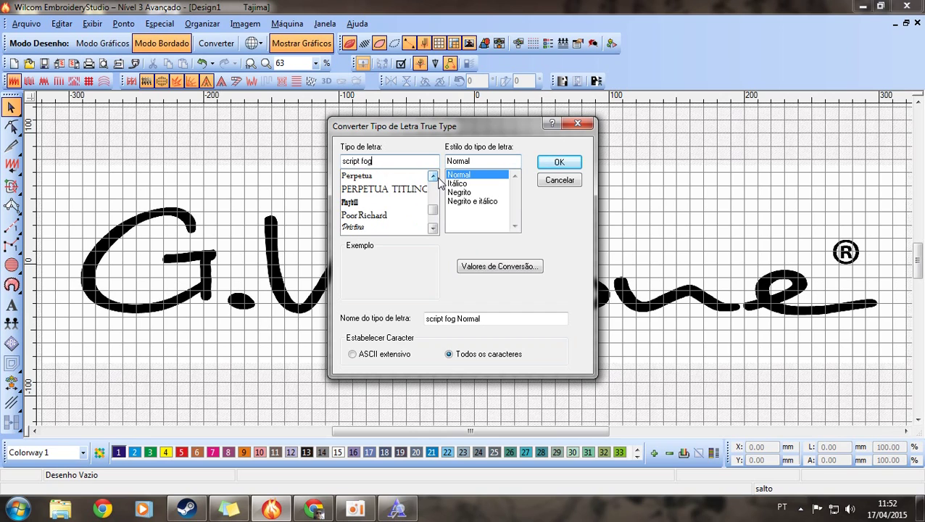
drag(381, 160, 336, 161)
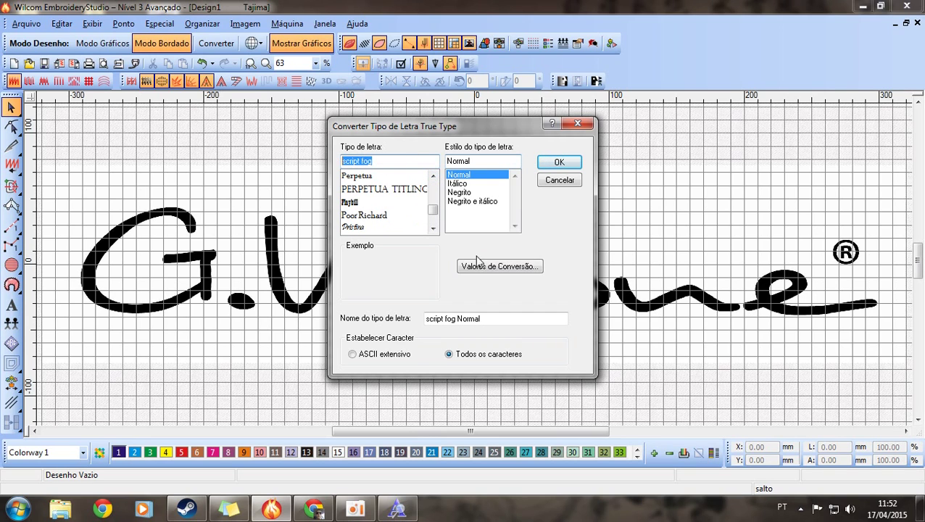
click(555, 181)
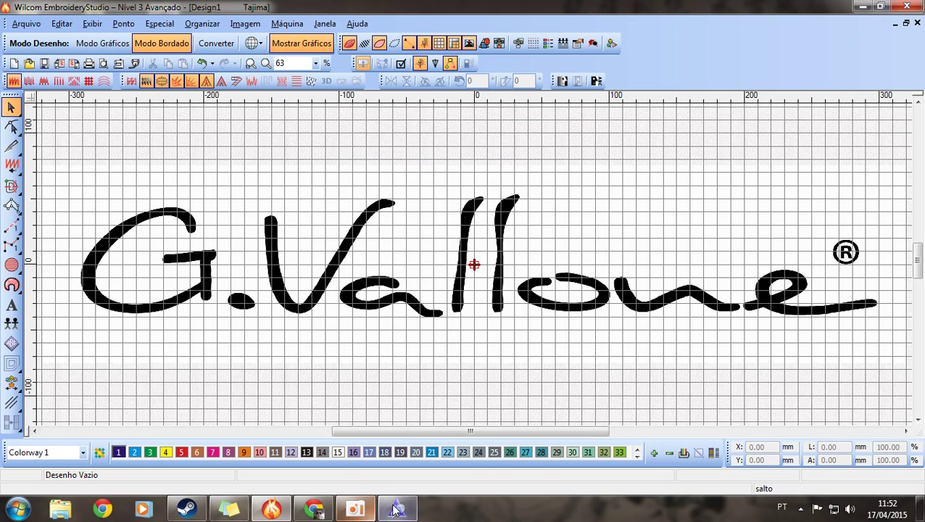
Step: Check the PT Script Fog font preview and reopen the TrueType font conversion in Wilcom EmbroideryStudio
click(396, 510)
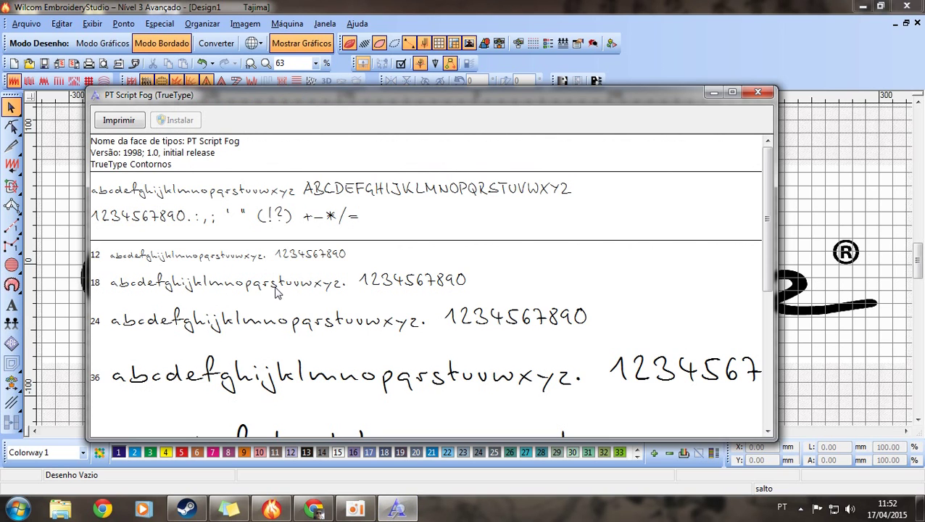
click(371, 439)
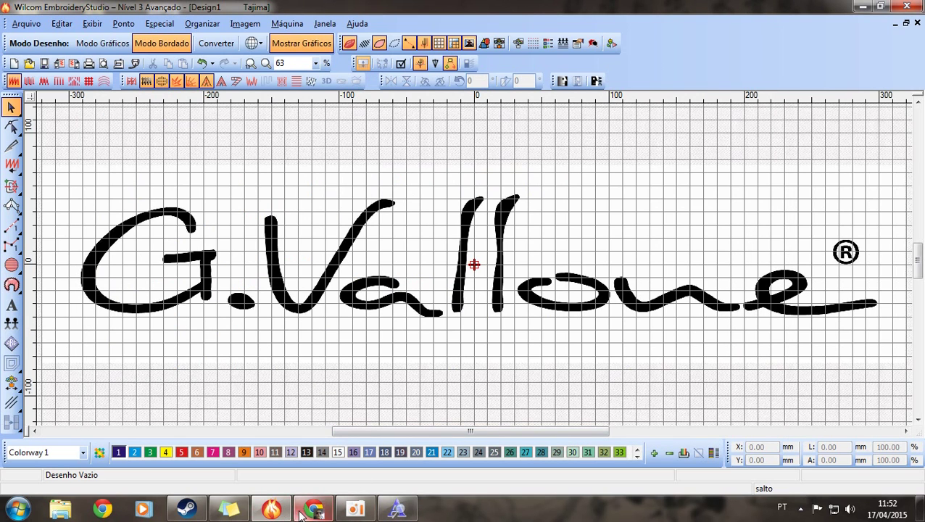
click(161, 23)
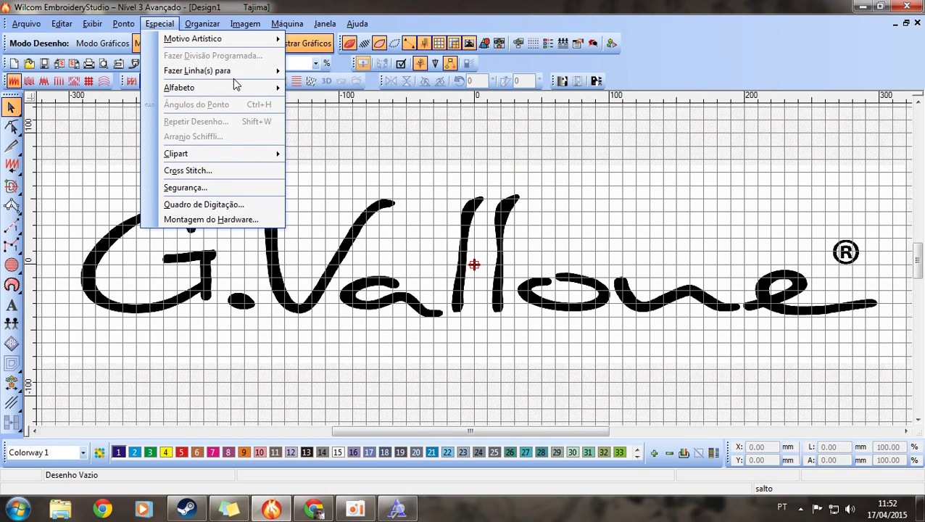
mouse_move(243, 89)
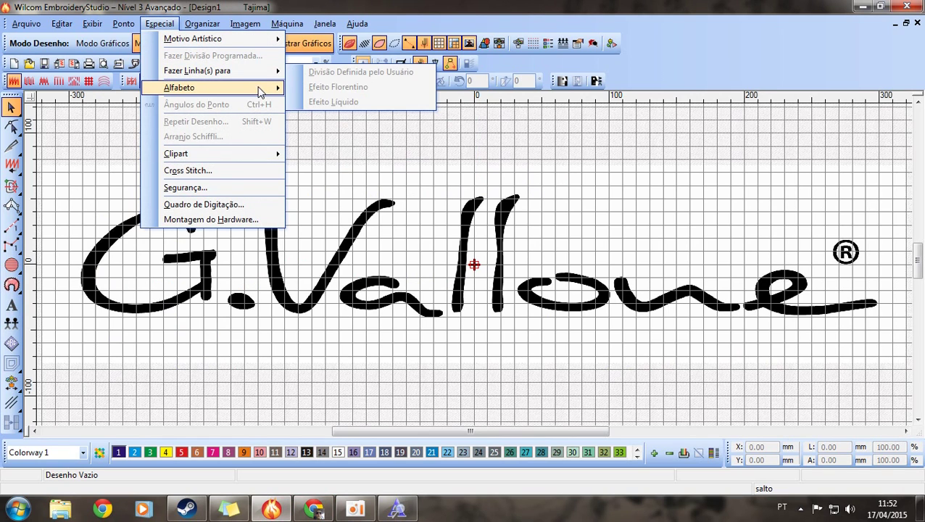
click(362, 119)
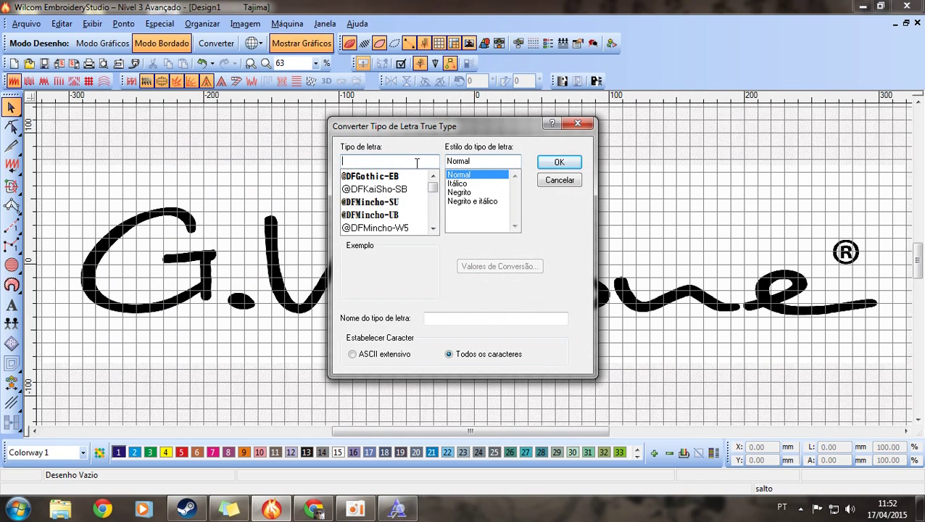
Step: Look for PT Script Fog among the fonts from O to S and close the conversion without converting
drag(433, 185, 440, 217)
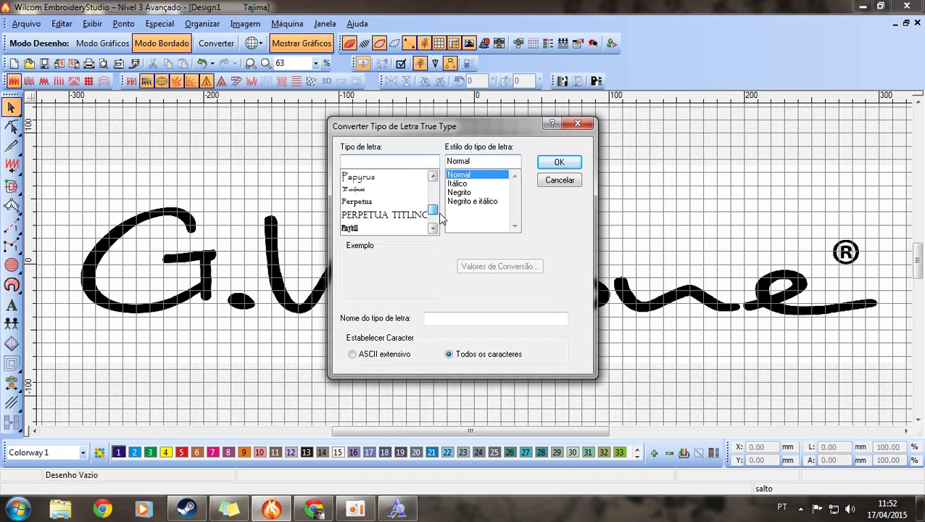
click(432, 228)
click(433, 228)
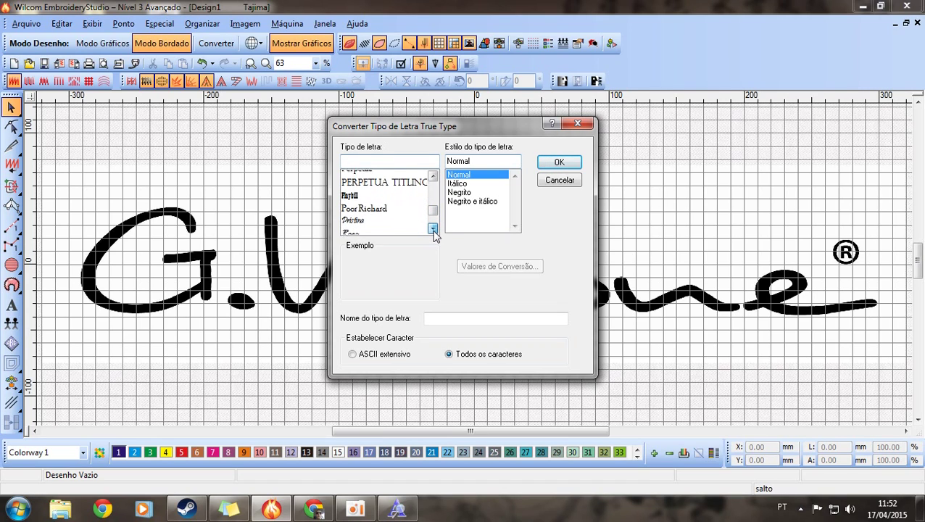
click(433, 228)
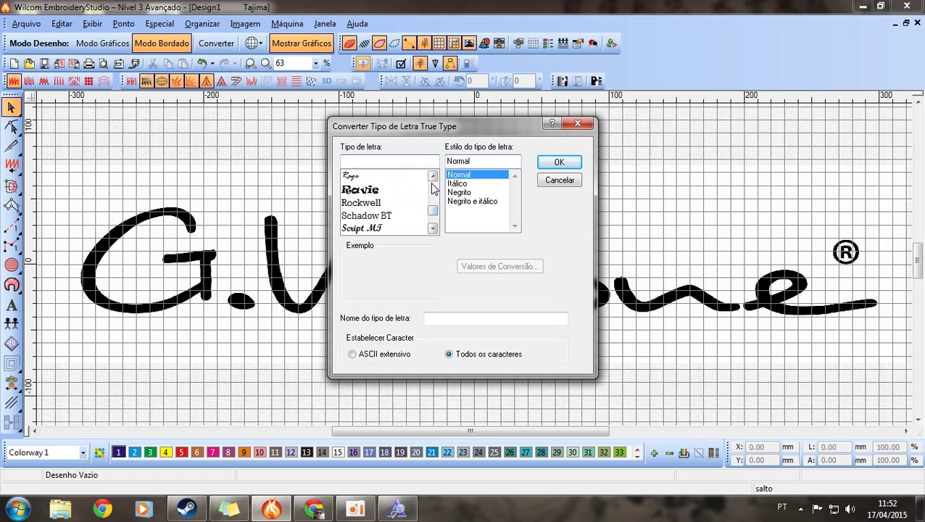
click(433, 176)
click(433, 176)
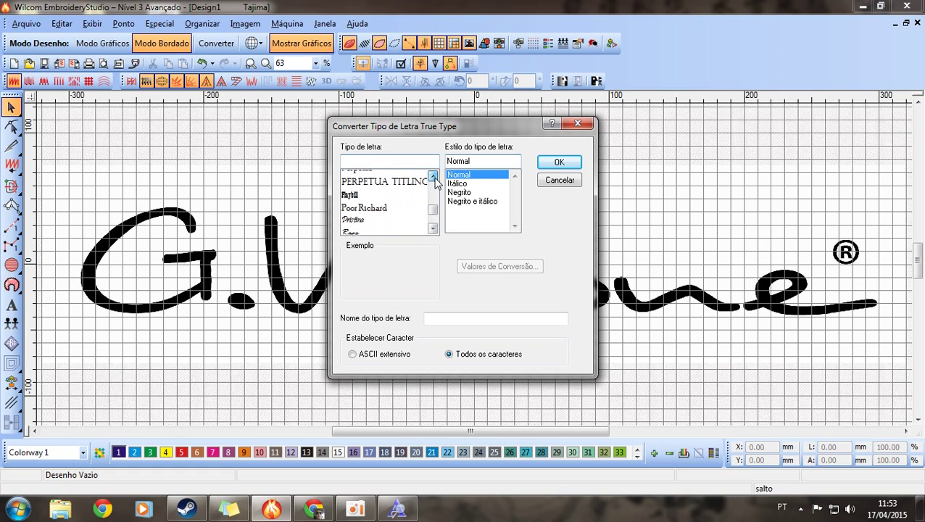
click(433, 176)
click(432, 176)
click(433, 176)
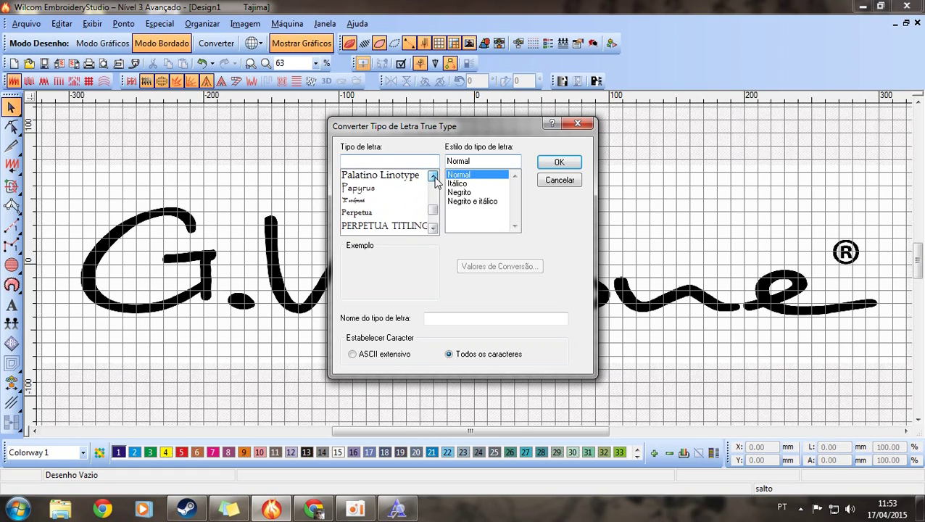
click(433, 176)
click(433, 176)
click(432, 176)
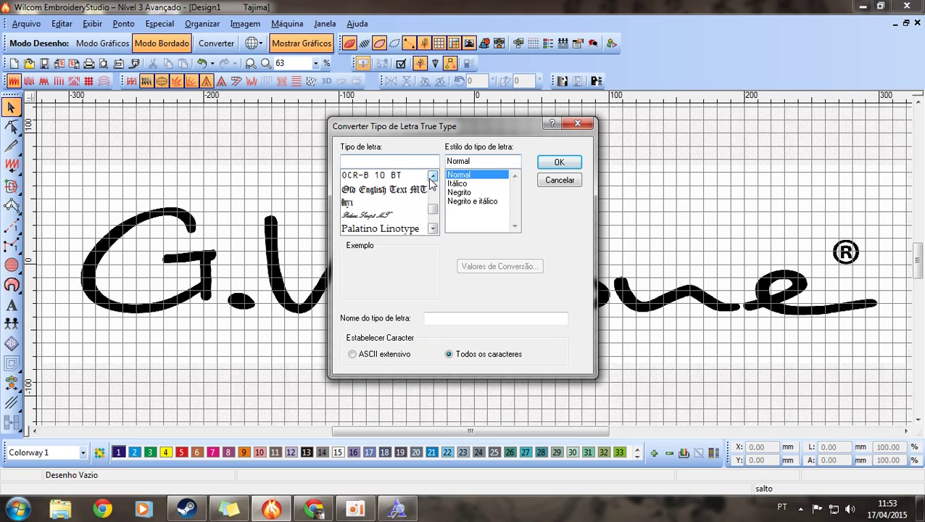
click(432, 176)
click(432, 176)
click(552, 181)
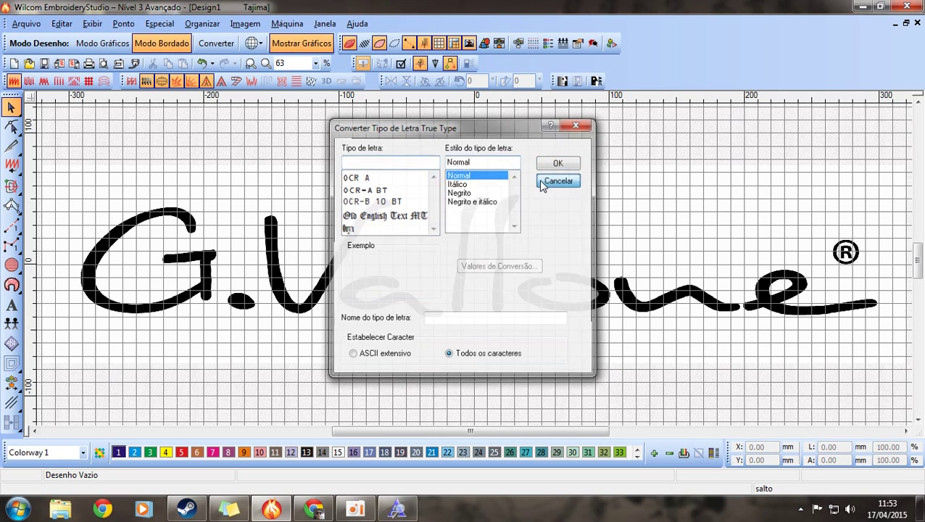
Step: Close Design1 without saving its changes and exit Wilcom EmbroideryStudio
click(435, 227)
click(917, 23)
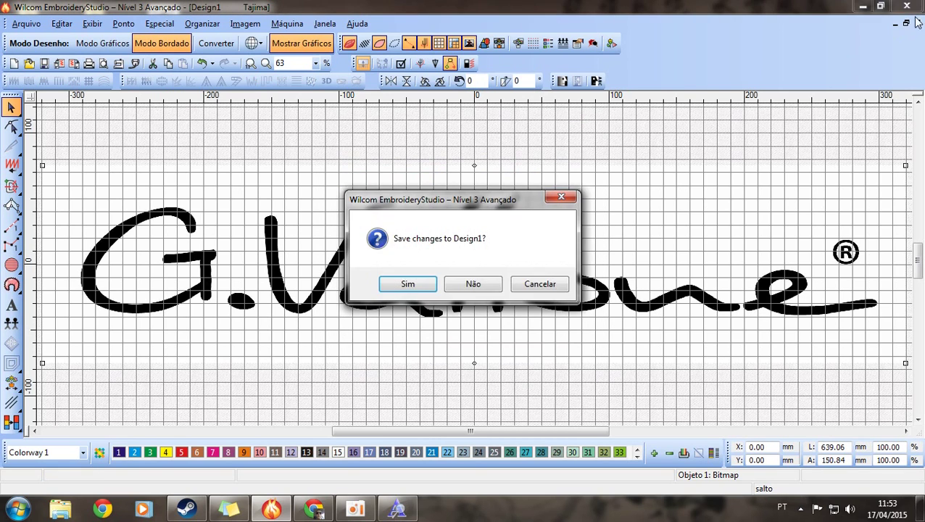
click(486, 282)
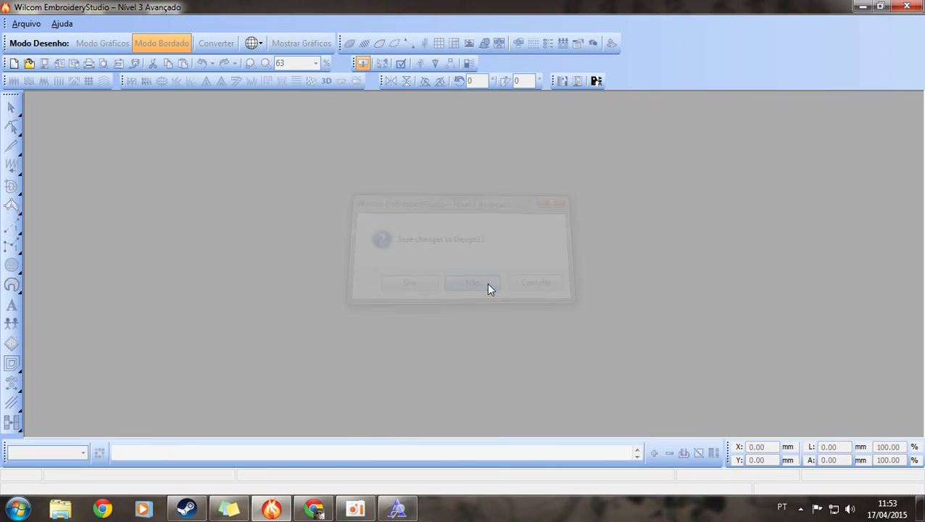
click(917, 9)
key(alt+F4)
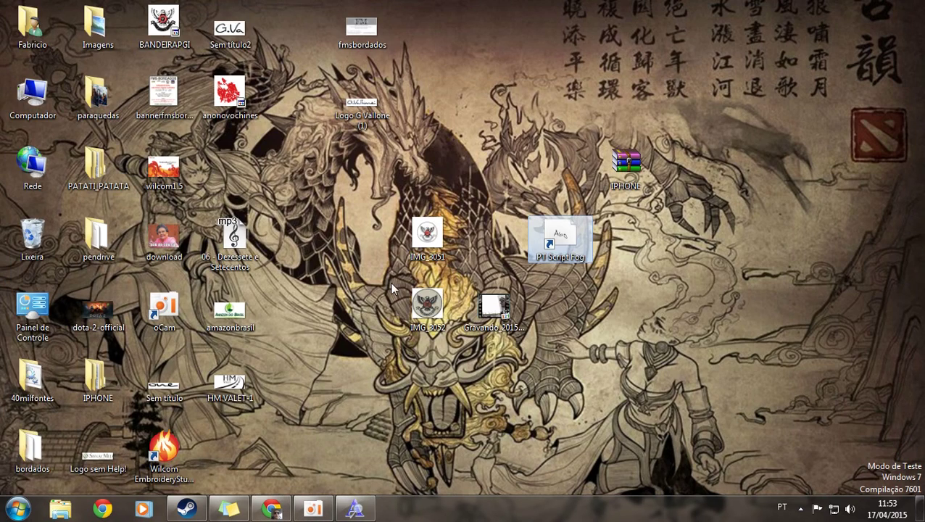
Step: Start Wilcom EmbroideryStudio again from the desktop and open the TrueType font conversion
double_click(165, 449)
click(271, 508)
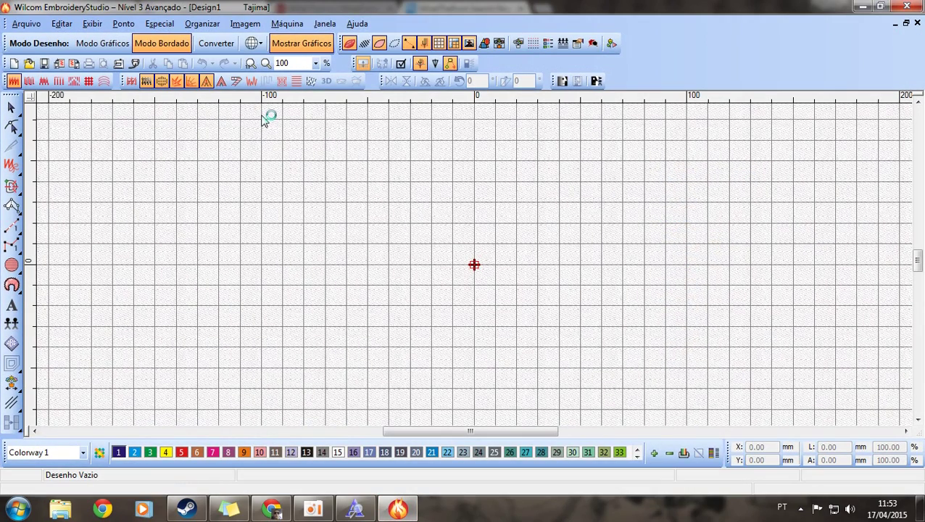
click(239, 26)
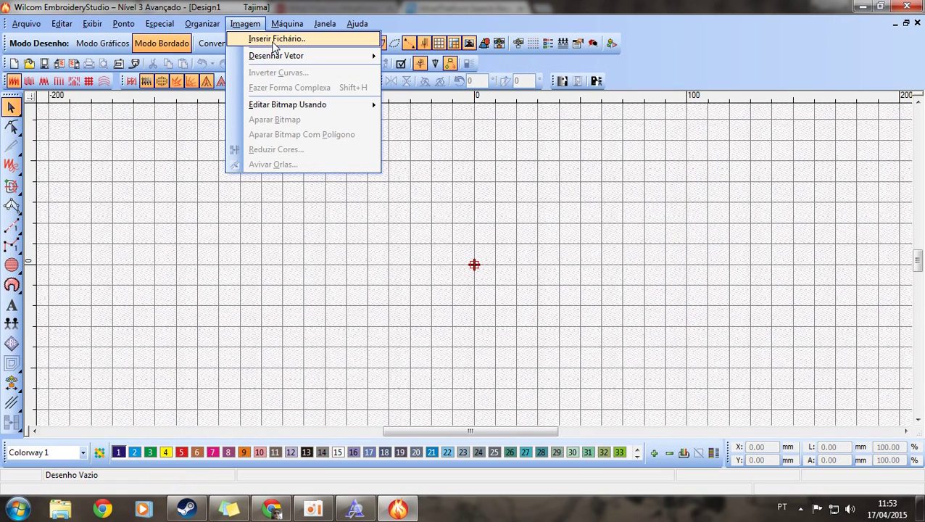
mouse_move(160, 23)
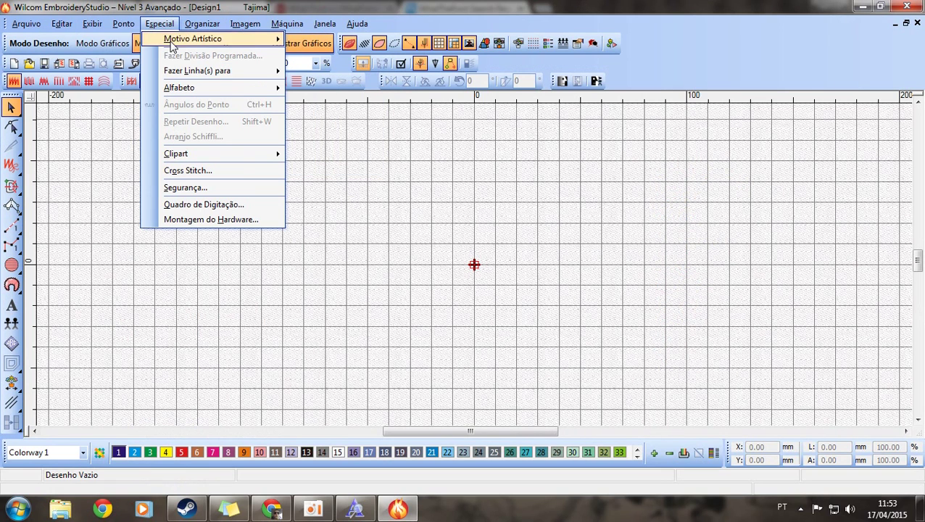
mouse_move(261, 88)
click(372, 119)
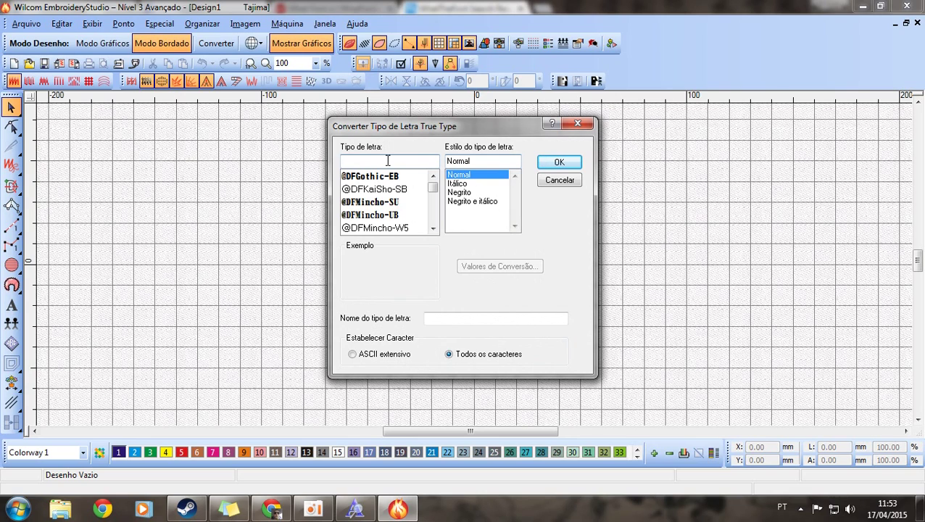
Step: Preview the style variants of PT Script Fog and convert the font to an embroidery alphabet in the Regular style
text(PT Script Fog)
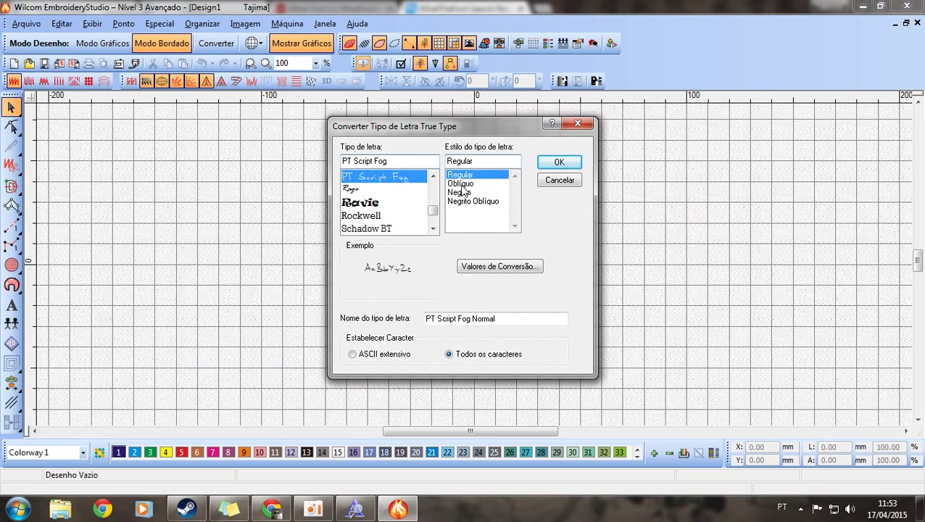
key(Down)
key(Down)
key(Down)
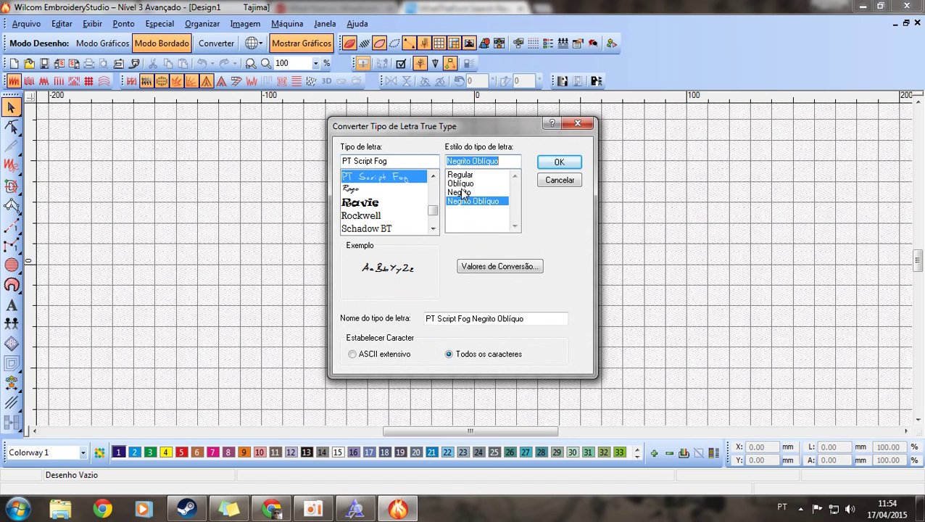
click(462, 192)
click(464, 200)
click(459, 175)
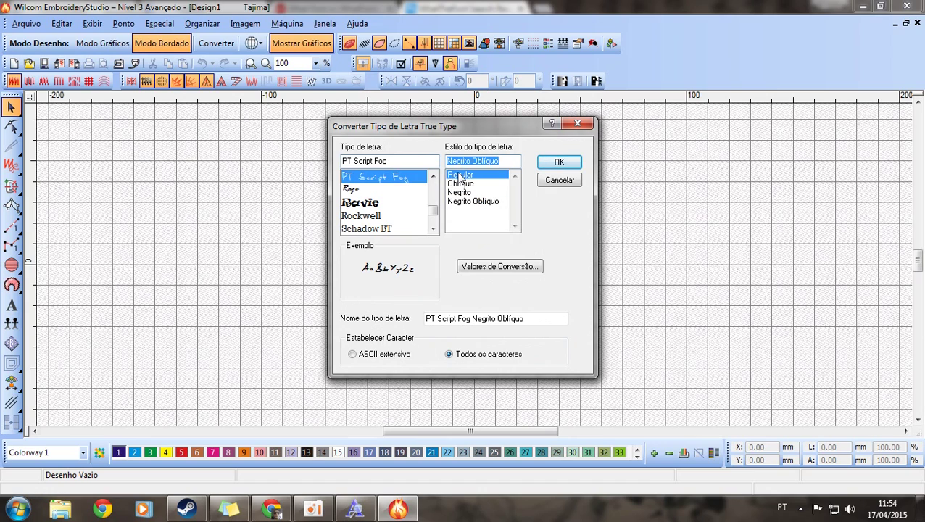
click(559, 164)
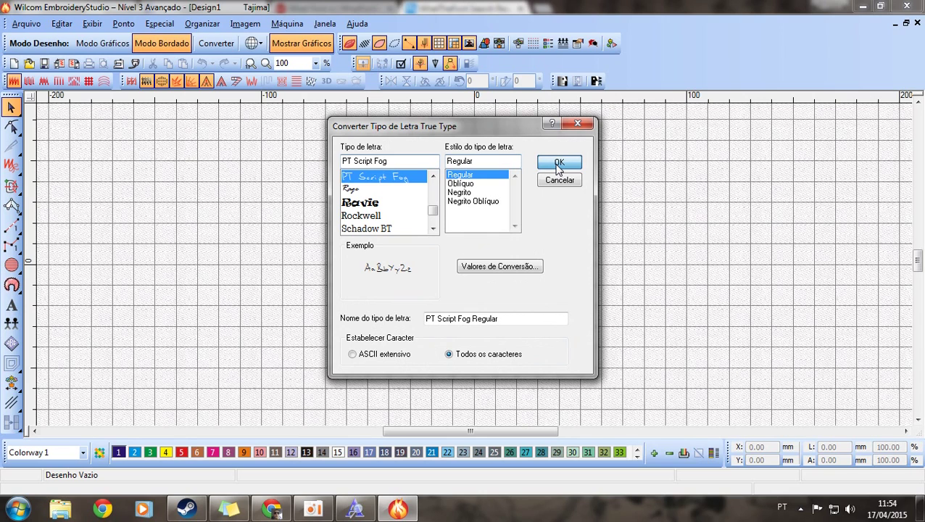
click(558, 164)
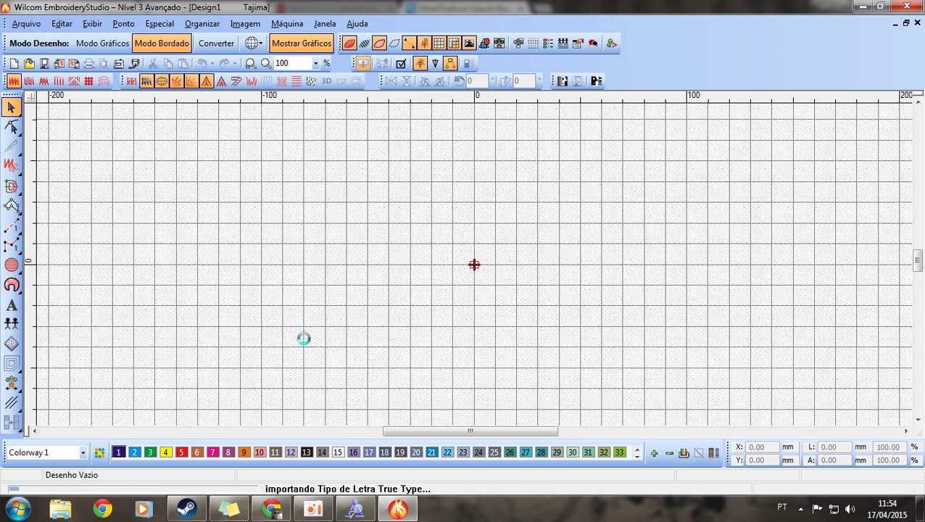